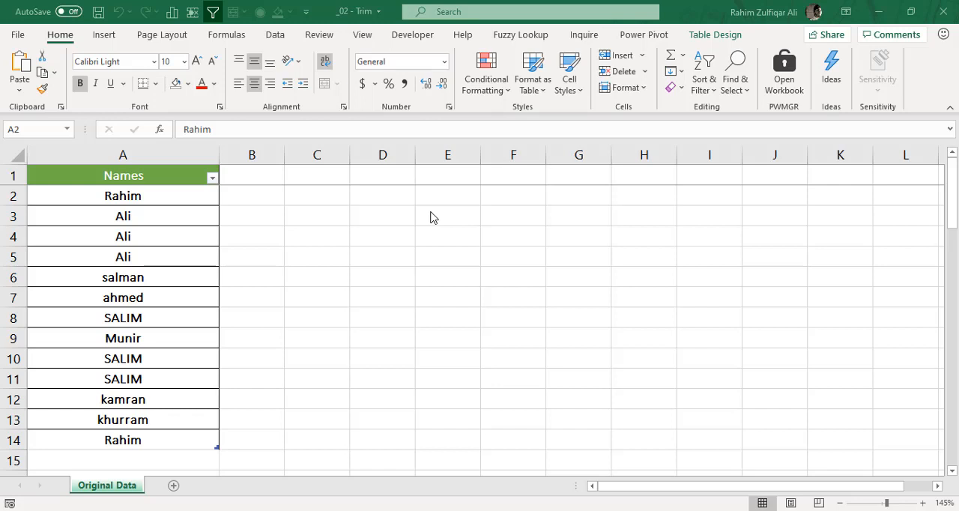
click(184, 196)
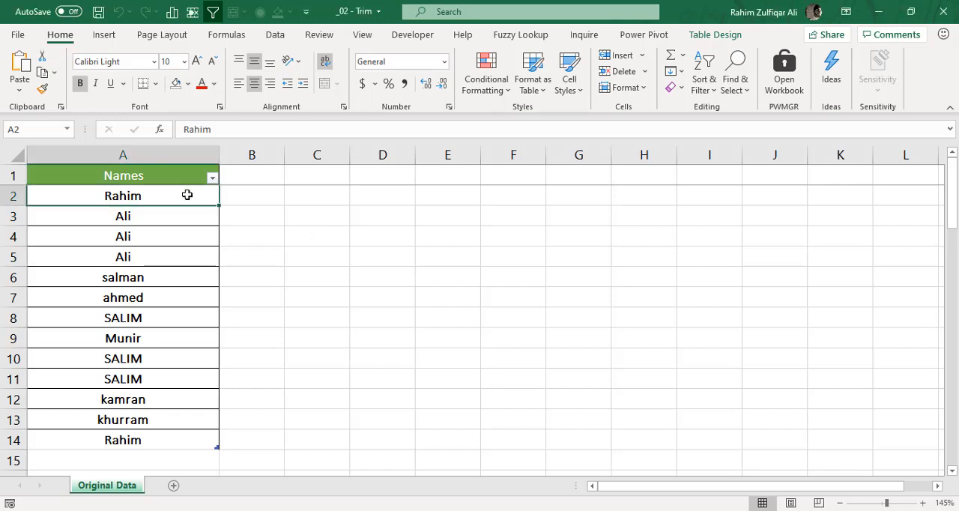
drag(184, 262, 179, 427)
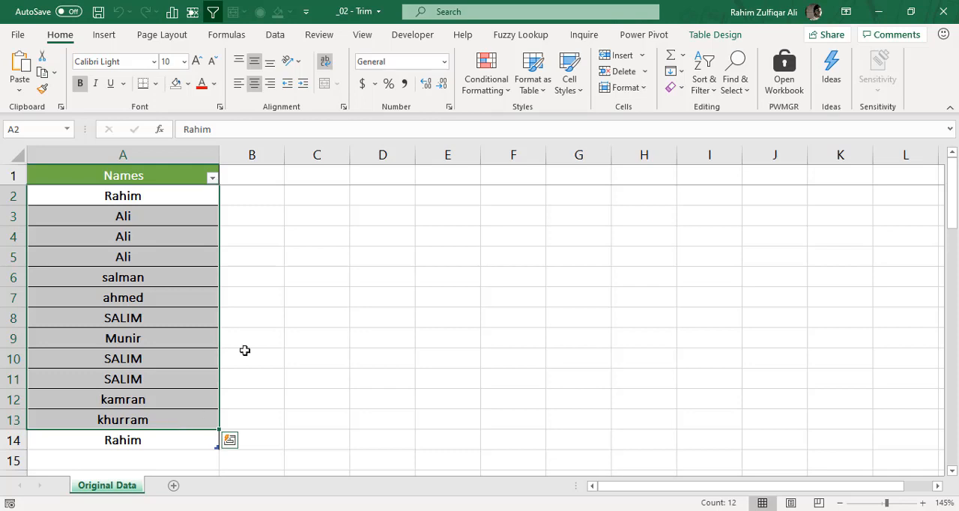
click(194, 274)
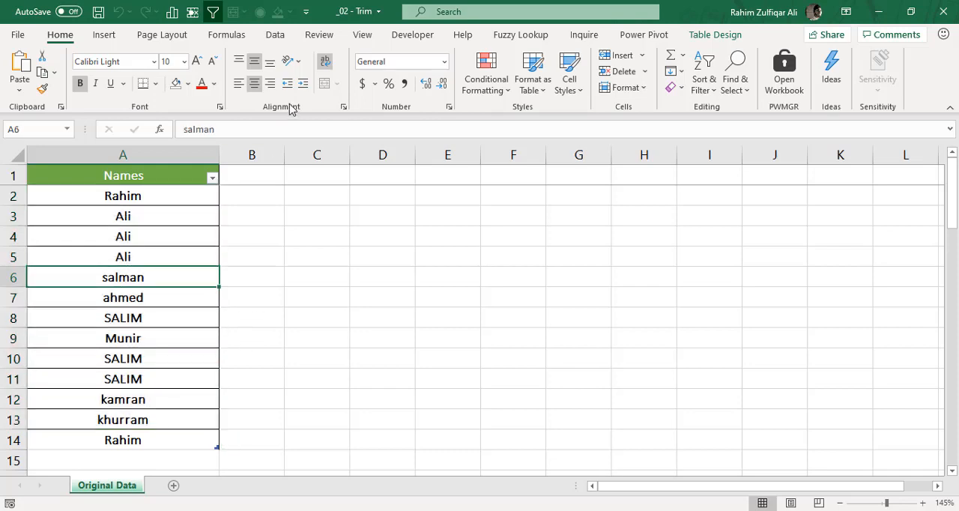
click(277, 38)
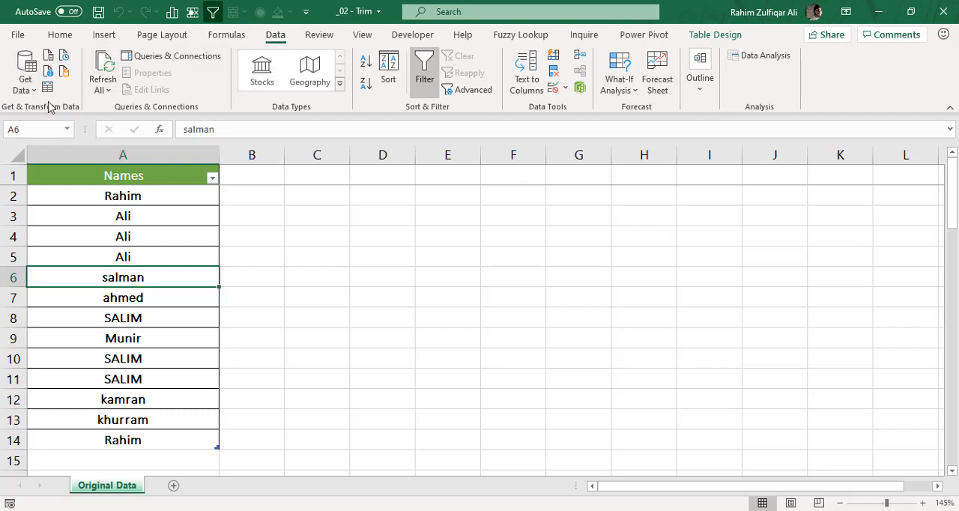
- Create a PivotTable from the Names table on a new sheet, with Names as rows and Count of Names as values
click(148, 193)
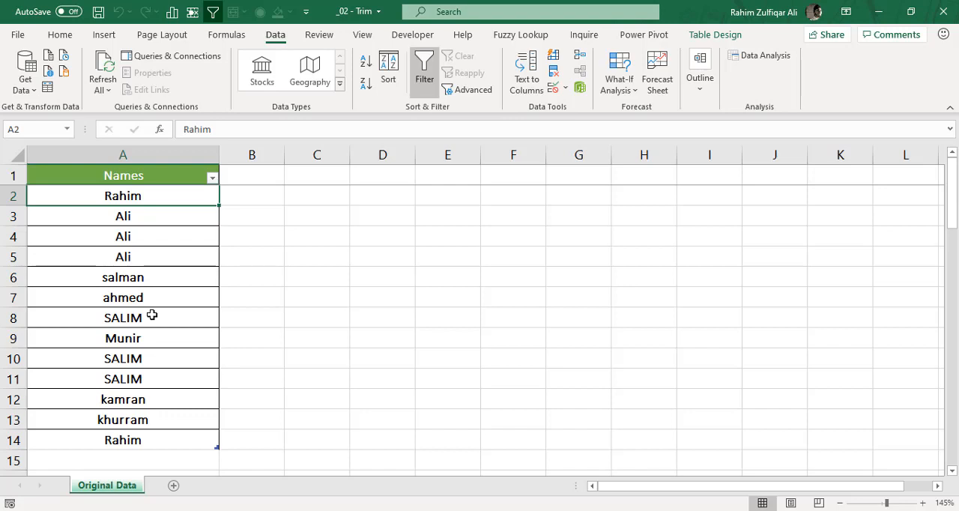
key(Up)
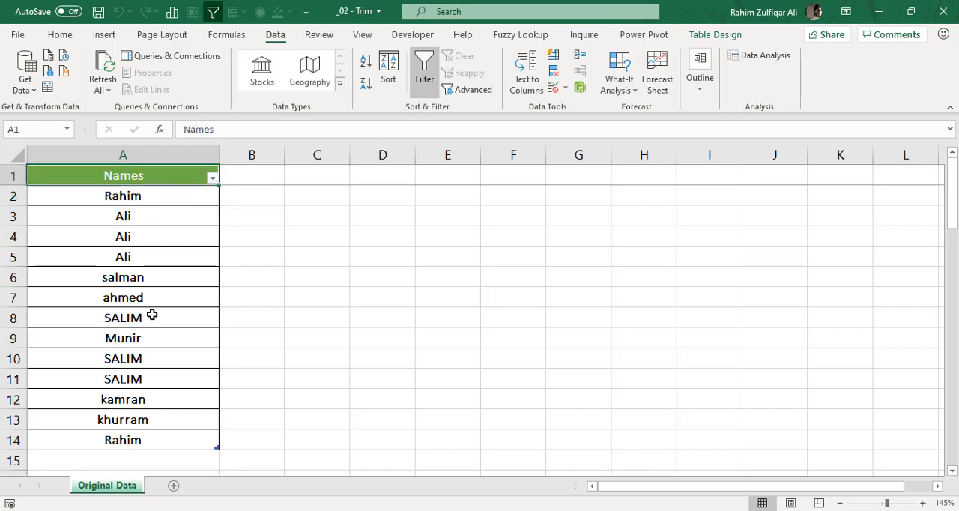
key(Down)
key(Down)
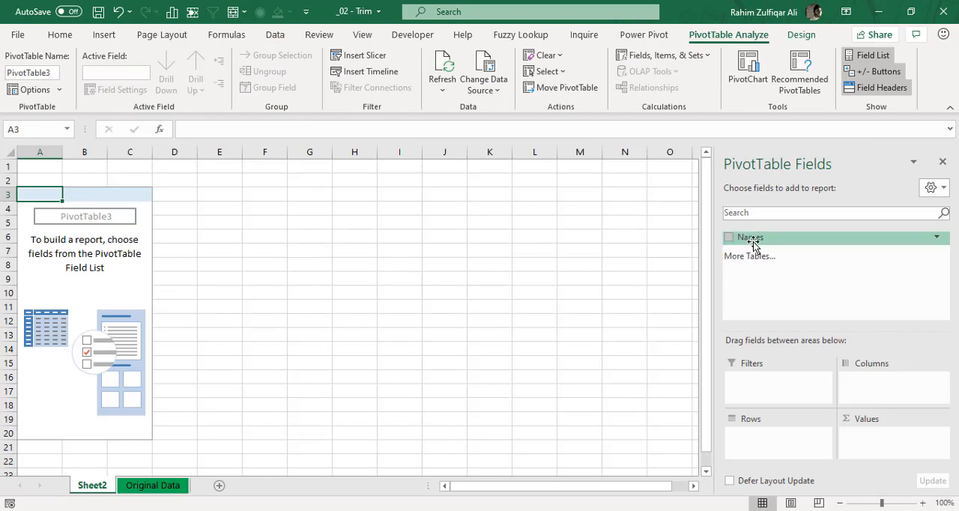
drag(771, 239, 762, 448)
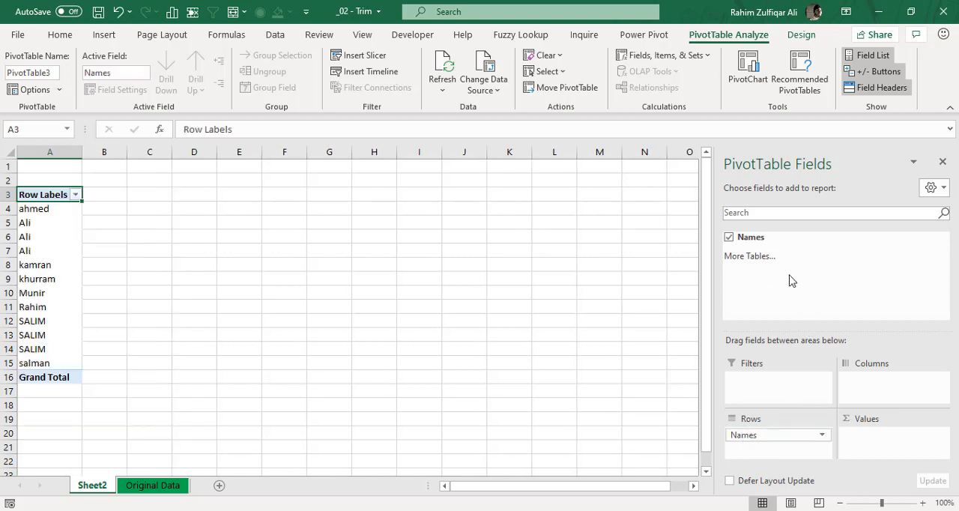
drag(764, 240, 878, 446)
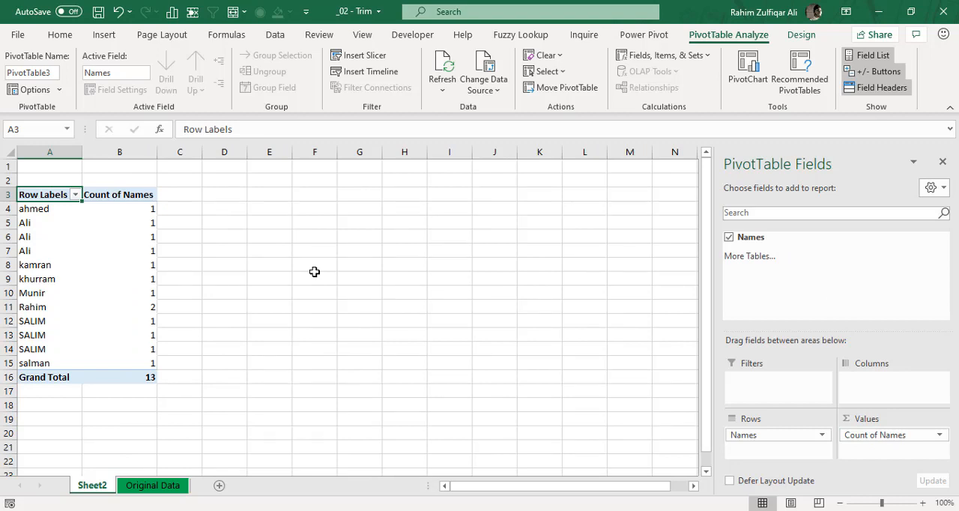
- Compare the PivotTable's name counts on Sheet2 with the source list on the Original Data sheet, checking rows 5 and 6
click(142, 487)
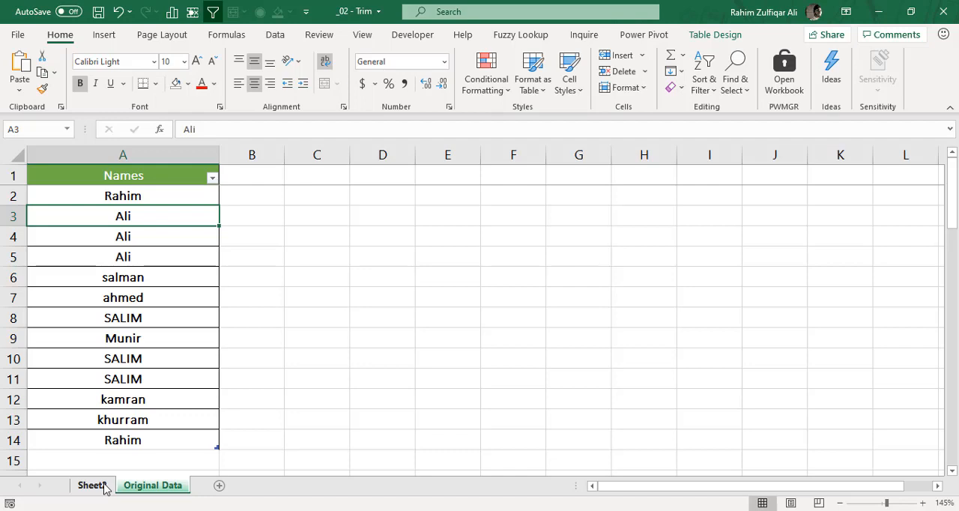
click(105, 488)
click(129, 235)
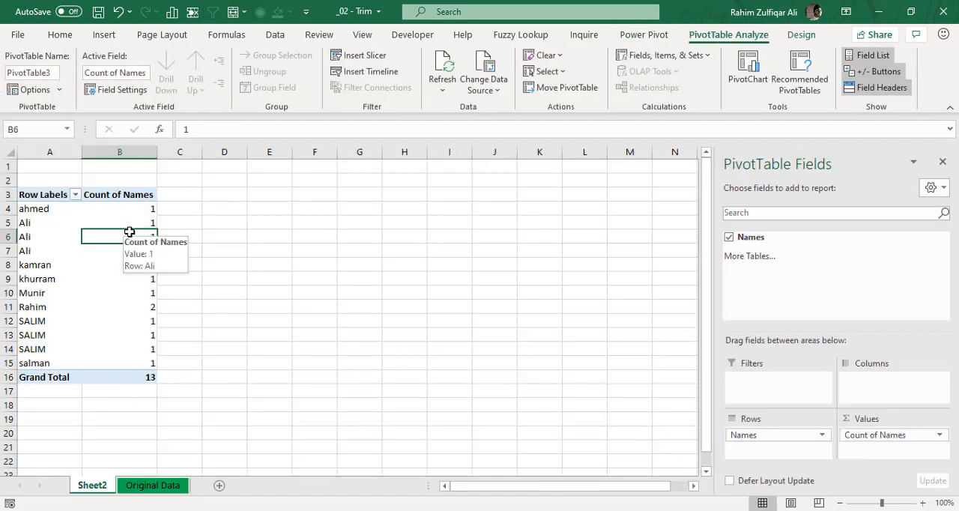
click(144, 224)
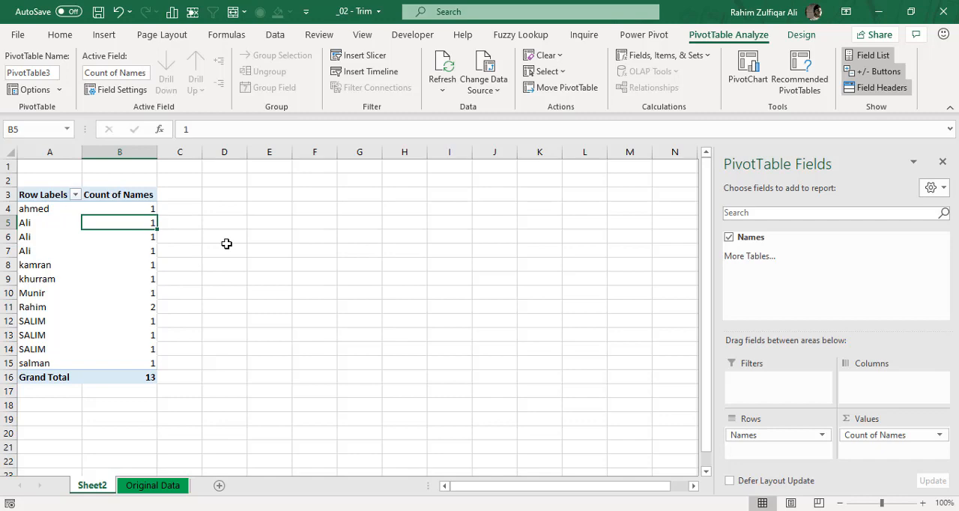
ctrl+scroll(227, 244, up, 3)
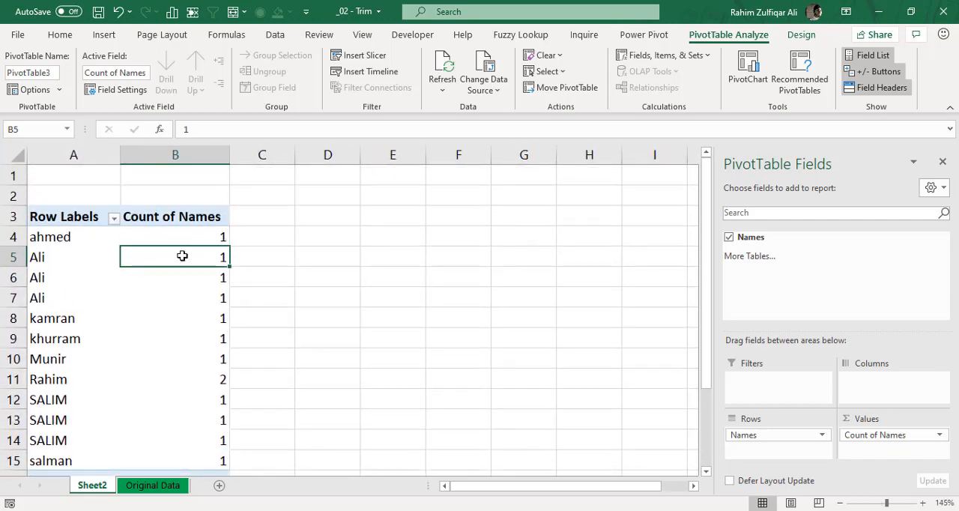
click(165, 486)
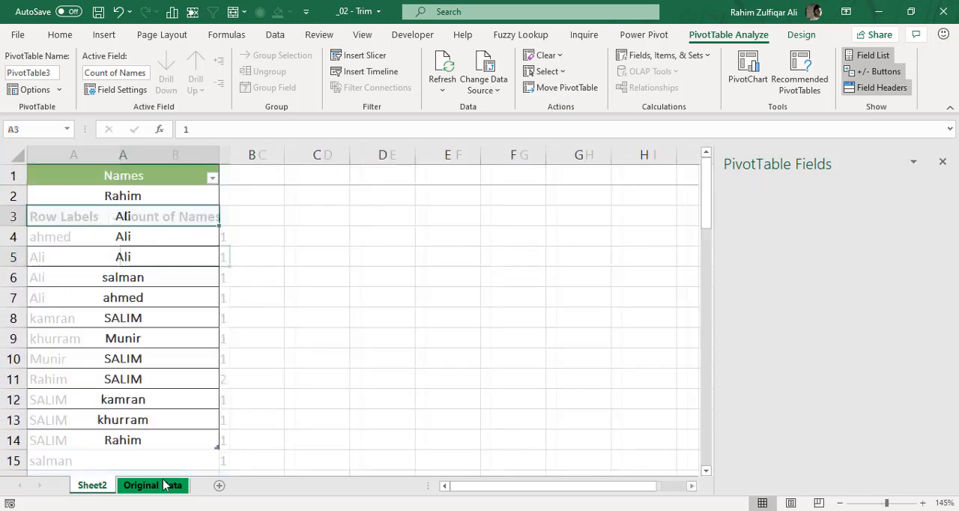
click(98, 486)
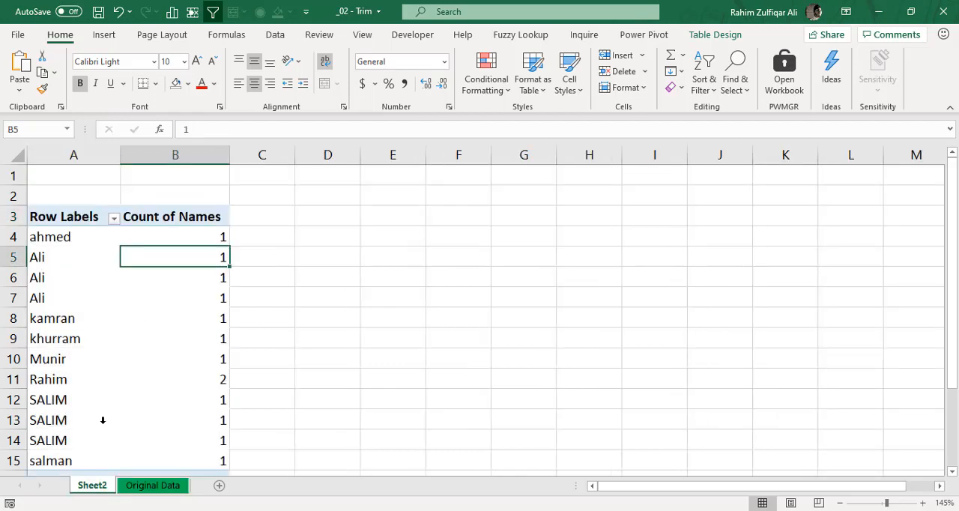
click(59, 257)
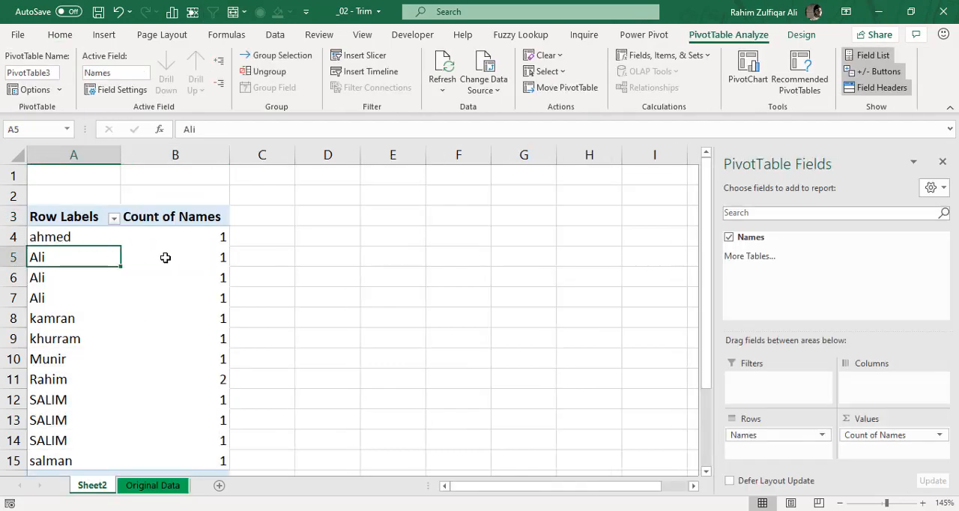
click(174, 257)
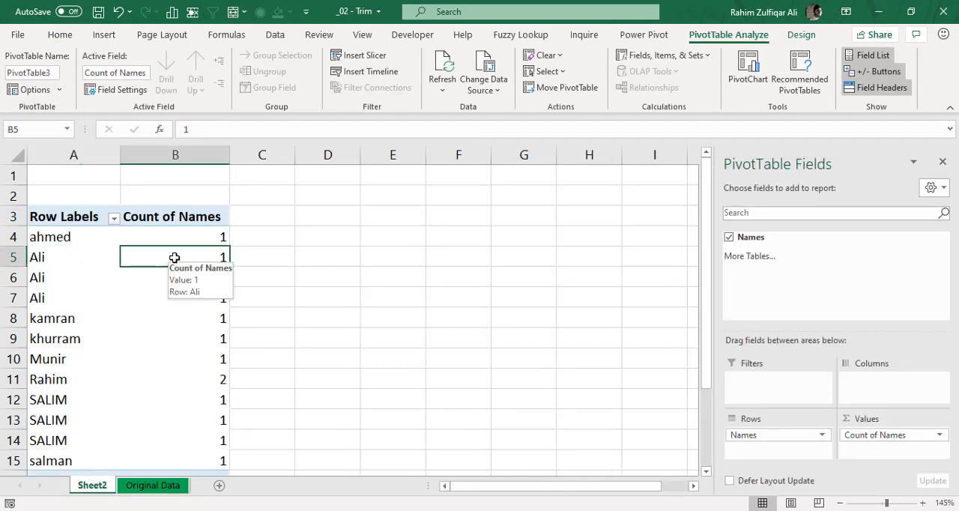
- Inspect the contents of cells A3 to A5 on the Original Data sheet for trailing spaces
click(153, 486)
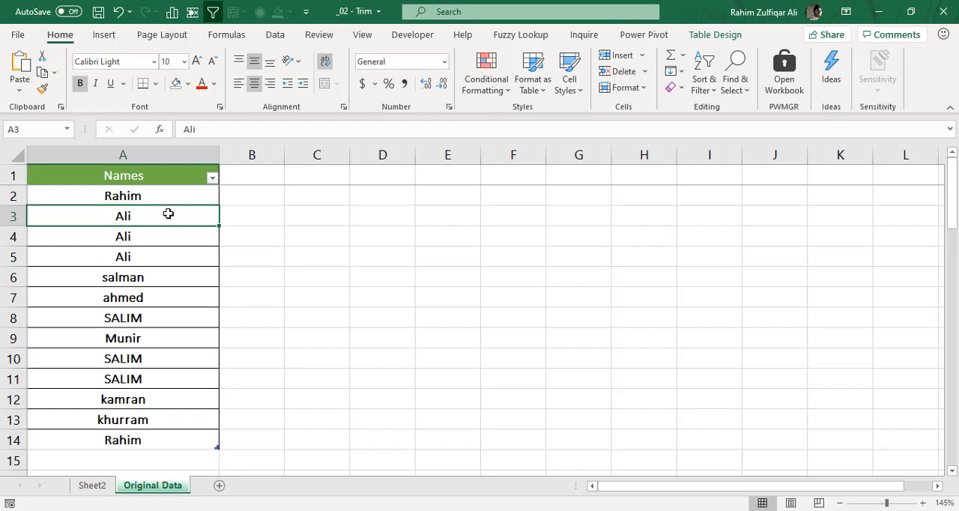
double_click(168, 215)
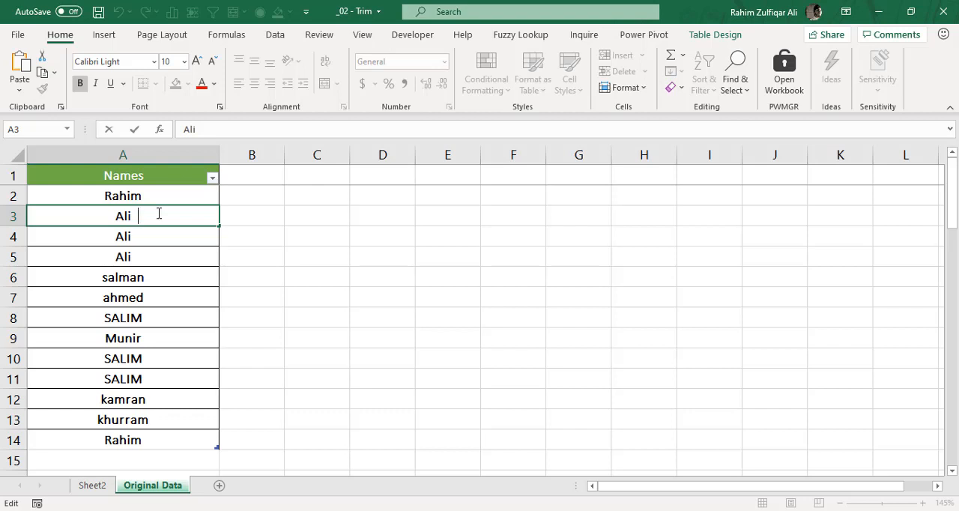
key(Return)
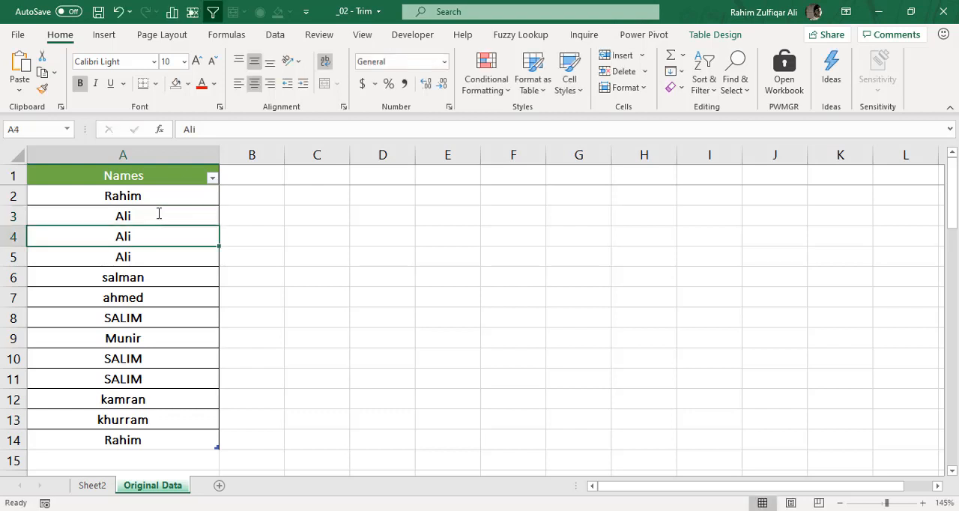
key(F2)
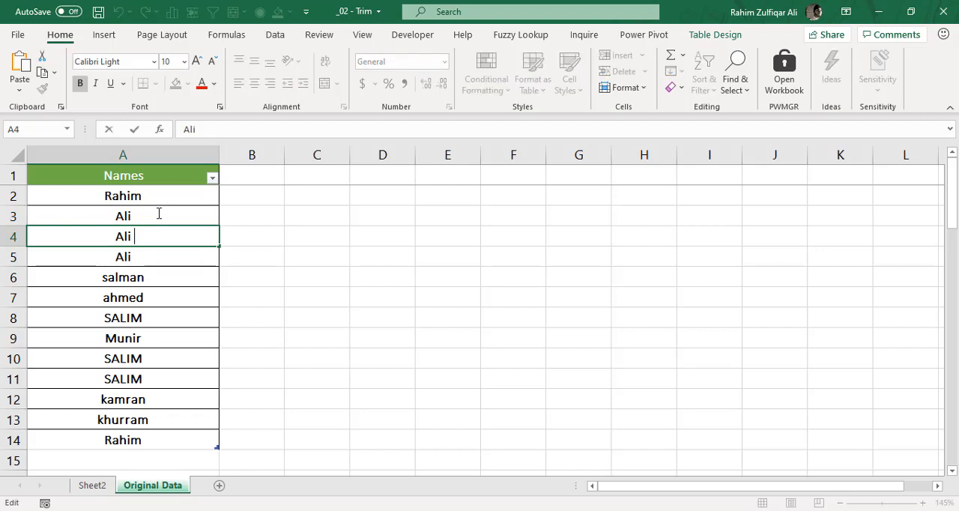
key(Return)
key(F2)
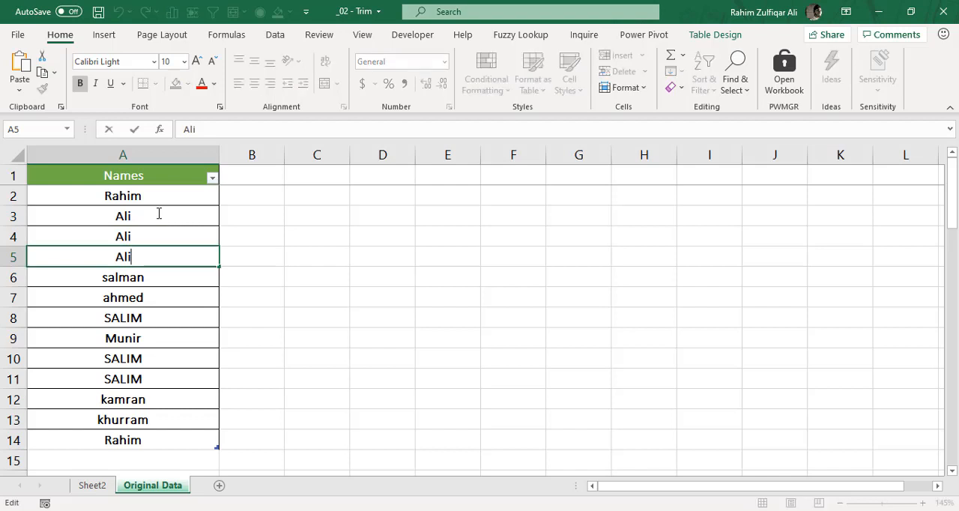
key(shift+Return)
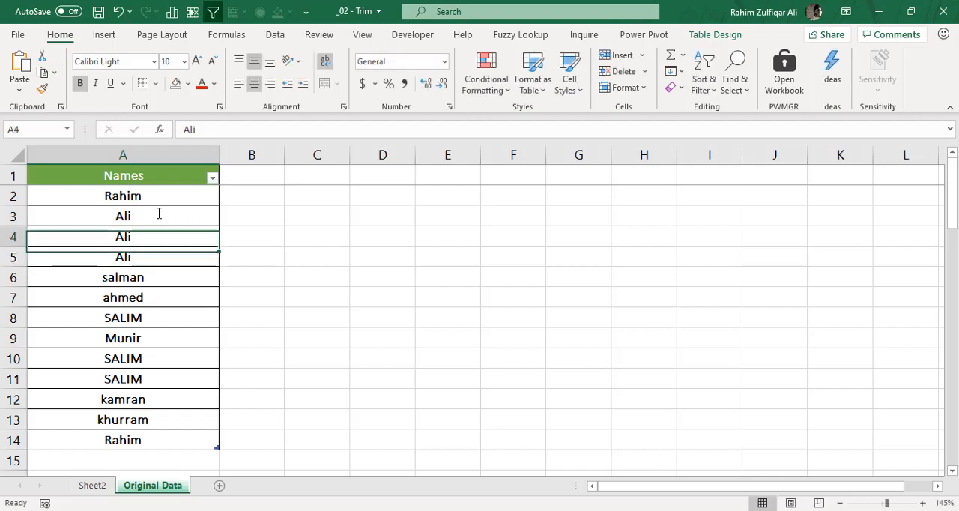
key(Up)
key(shift+Down)
key(shift+Down)
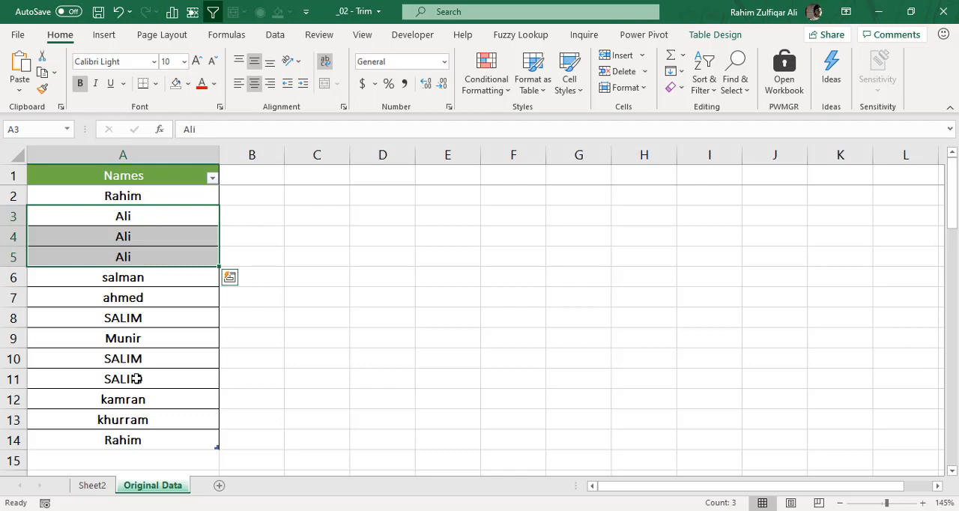
- Compare the count in PivotTable row 11 with that name's entries in cells A2 and A14 of the Original Data sheet
click(93, 485)
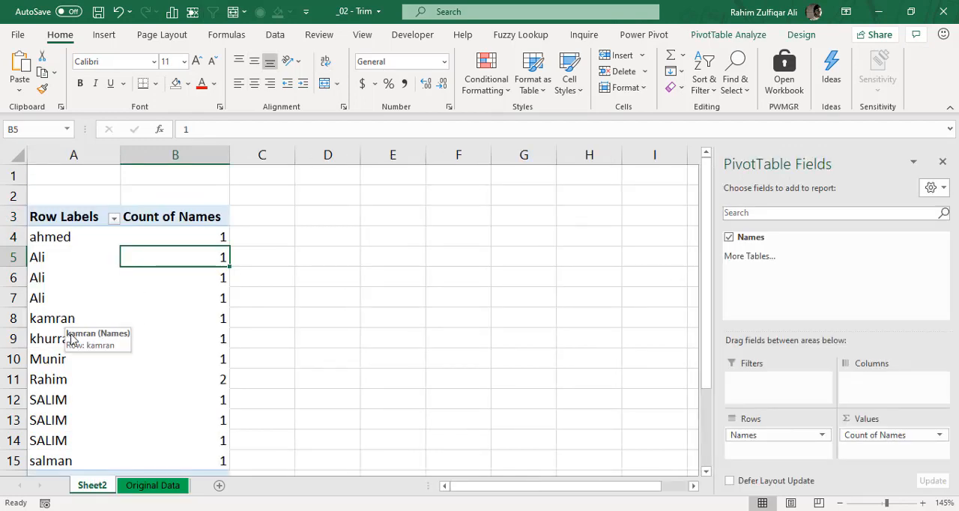
click(59, 385)
click(165, 380)
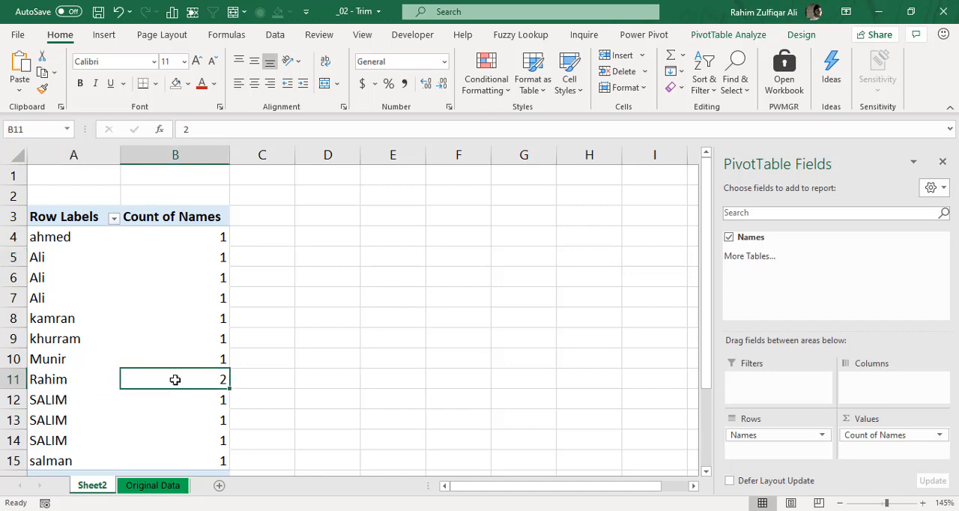
click(161, 486)
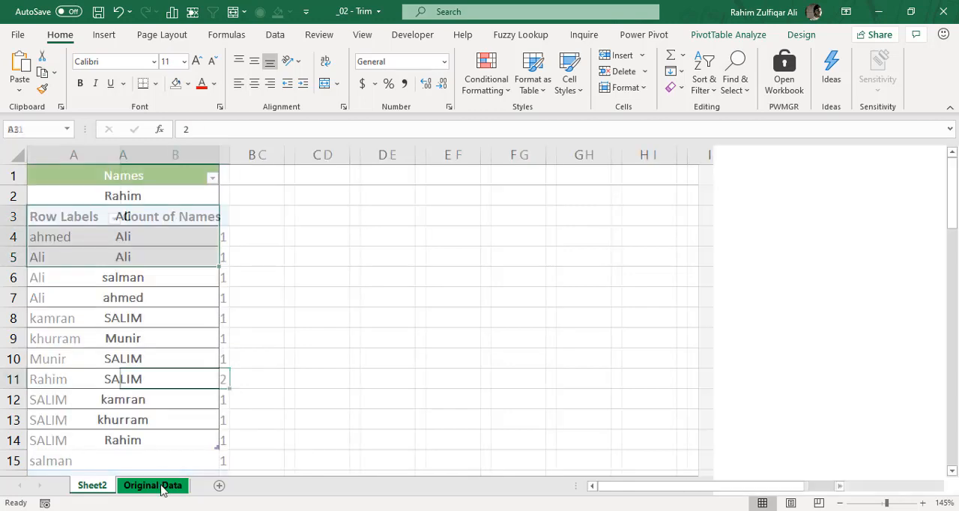
click(150, 198)
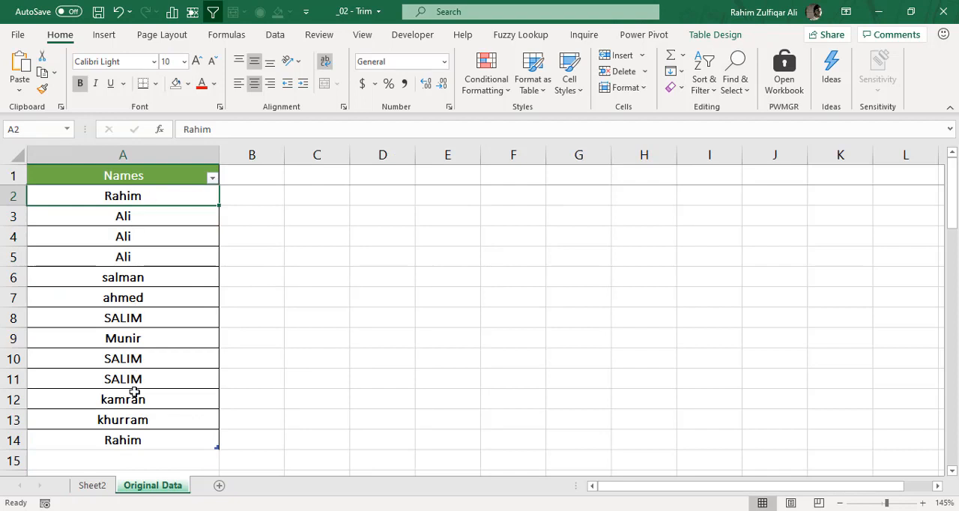
click(138, 439)
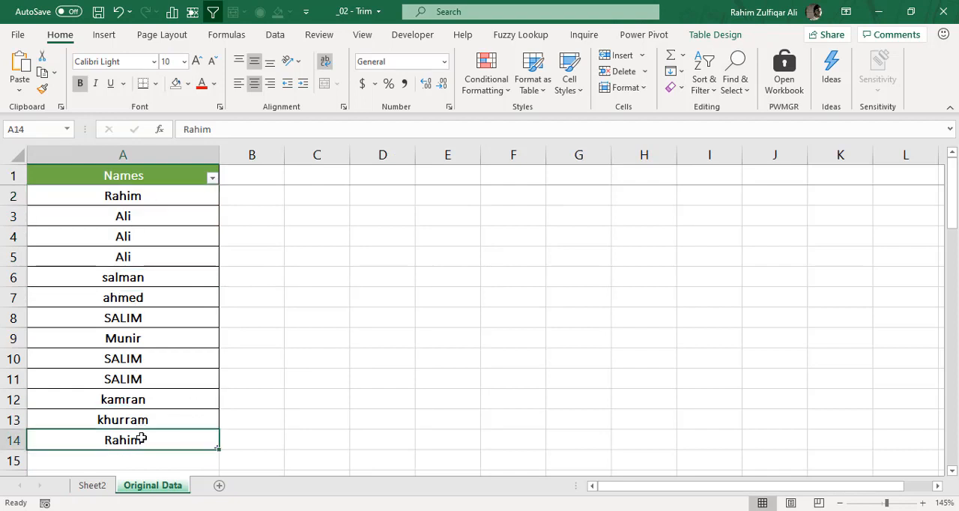
click(155, 193)
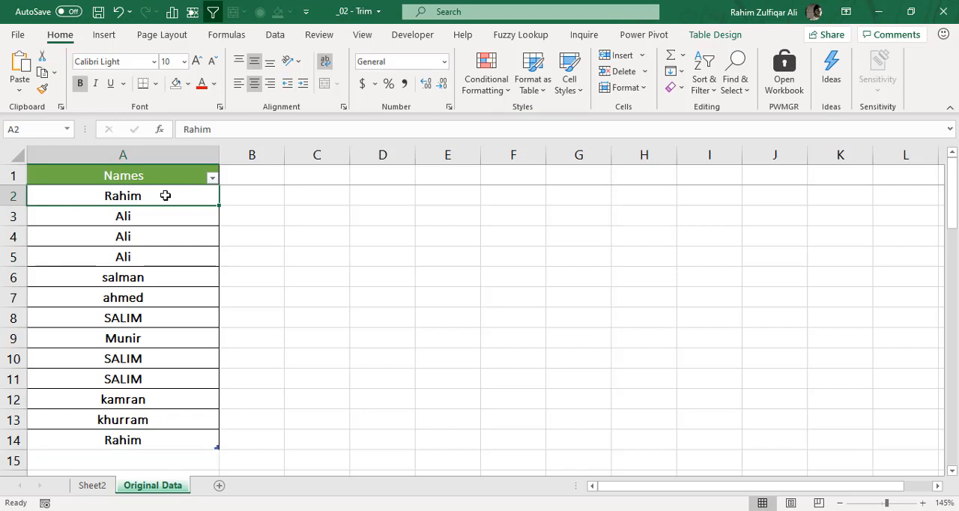
drag(165, 195, 171, 437)
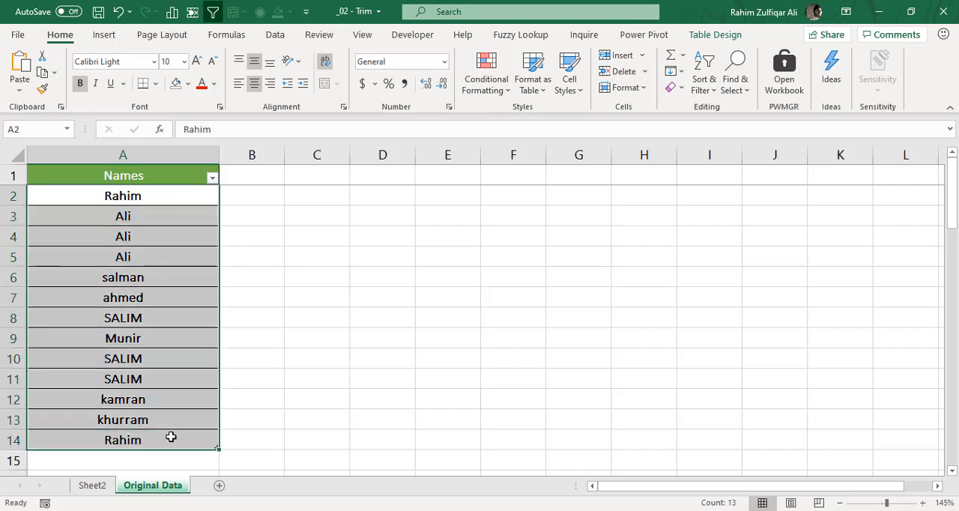
click(264, 199)
text(=trim)
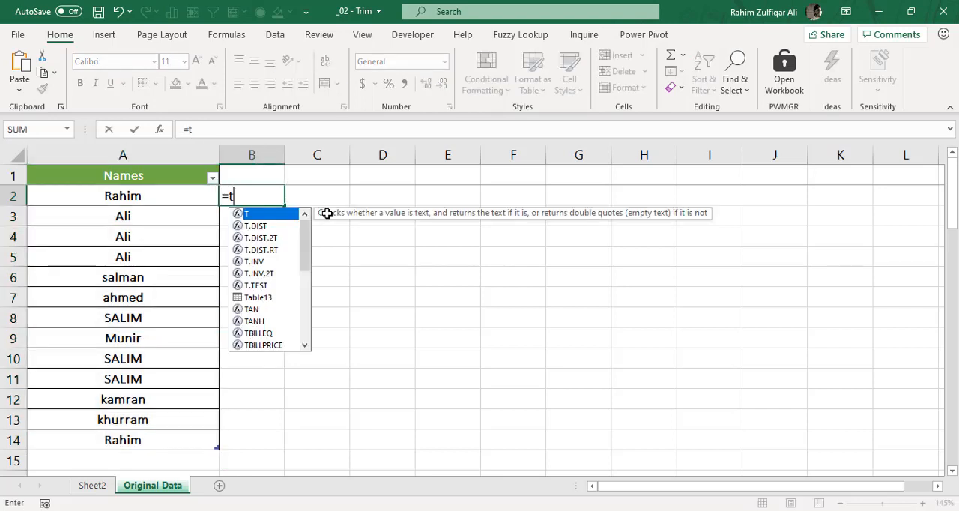
key(Tab)
key(Left)
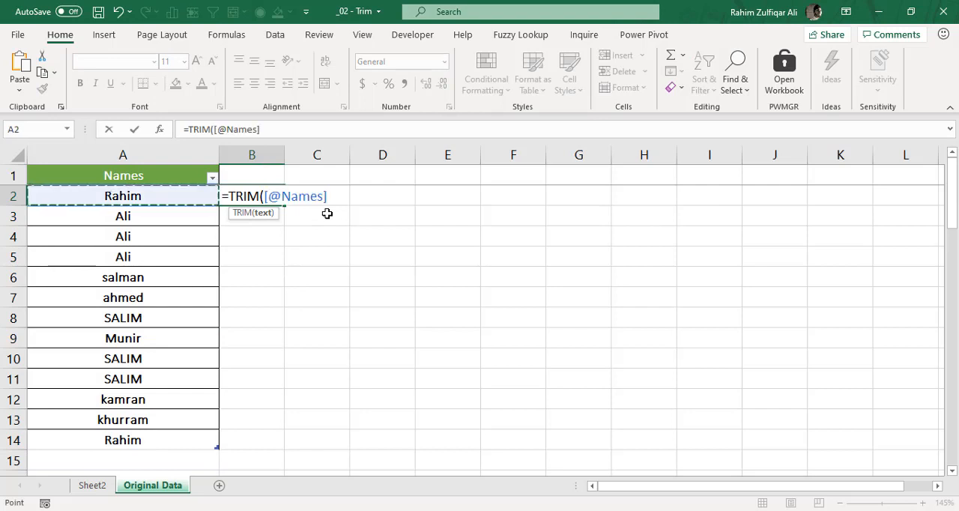
text())
key(Return)
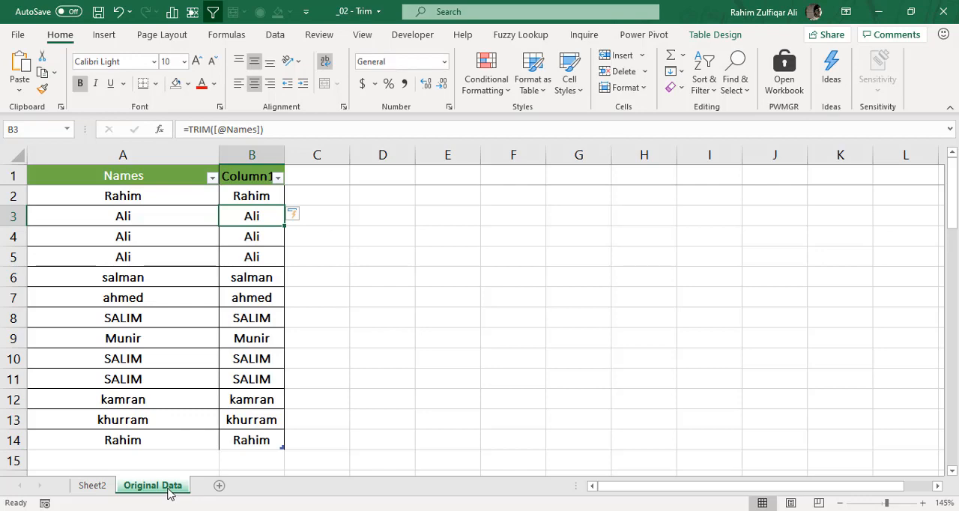
right_click(260, 154)
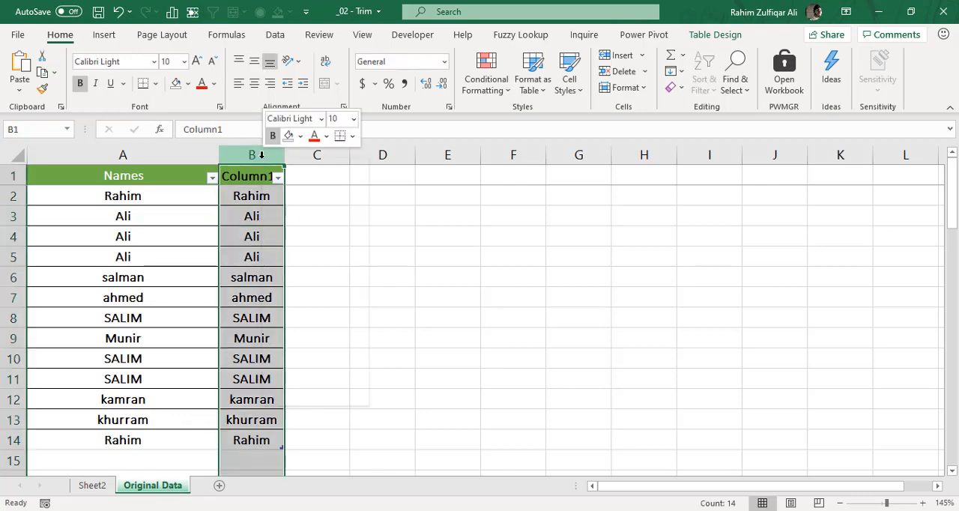
key(Escape)
click(304, 196)
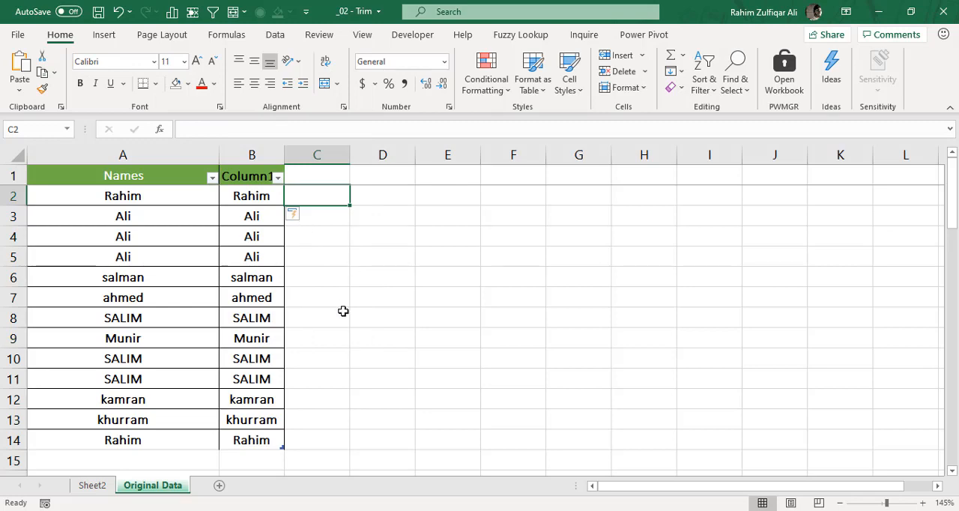
text(=upp)
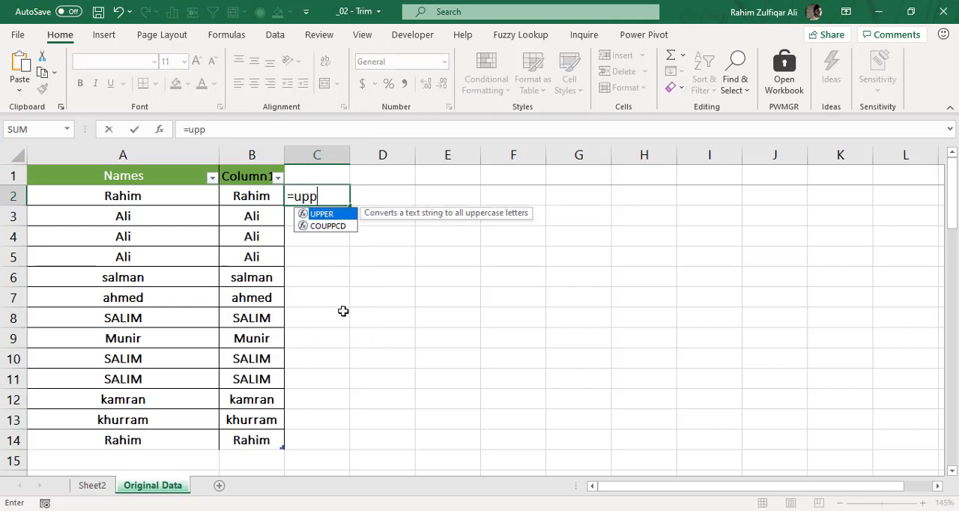
key(Tab)
key(Left)
key(Return)
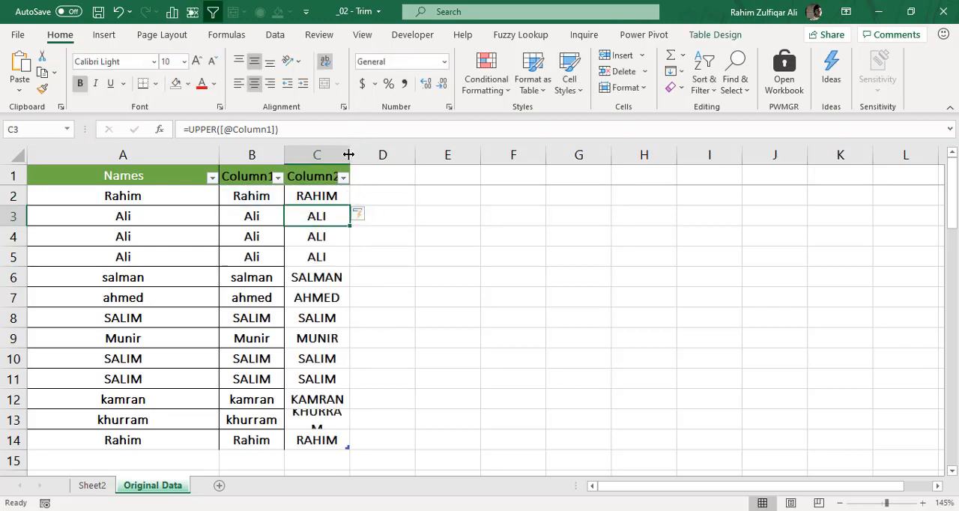
drag(348, 154, 375, 165)
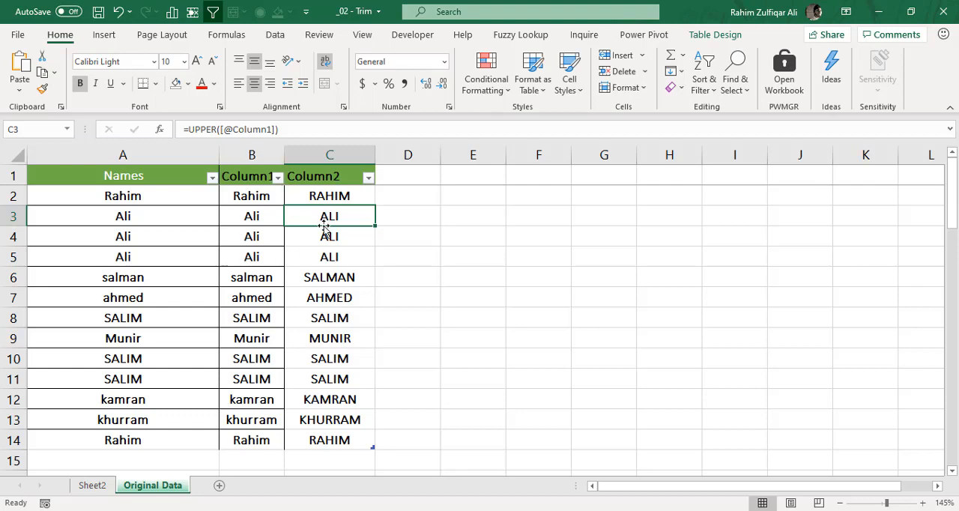
drag(255, 152, 315, 155)
right_click(338, 156)
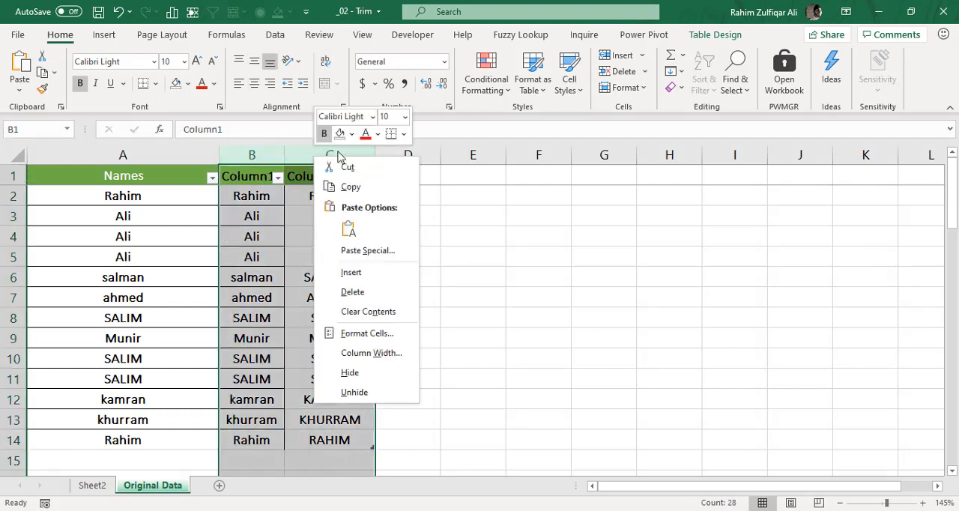
click(370, 277)
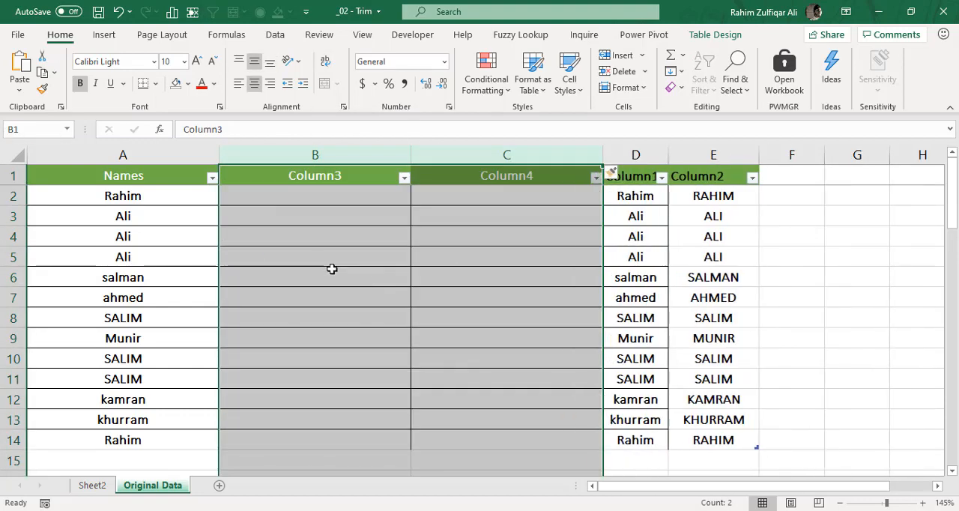
- Delete columns B to E beside the Names column on the Original Data sheet
drag(362, 149, 702, 158)
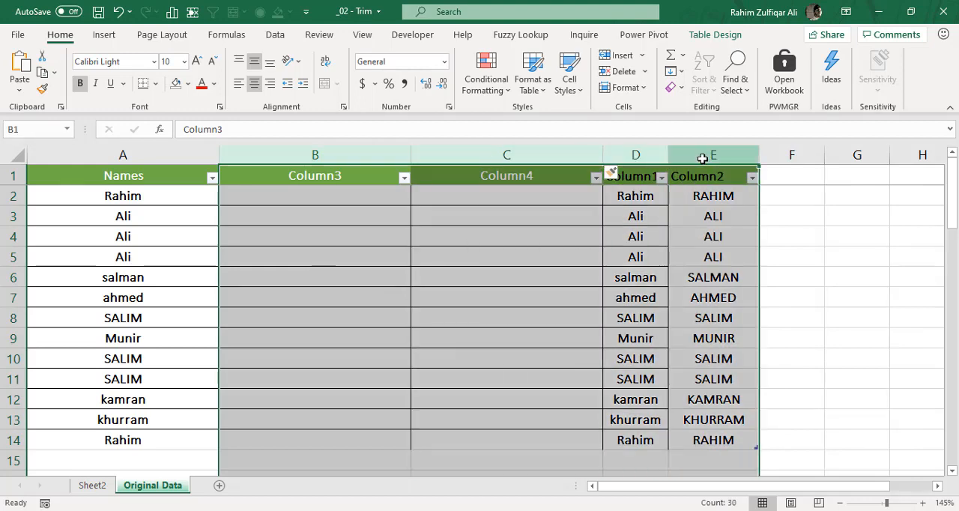
right_click(702, 158)
click(742, 295)
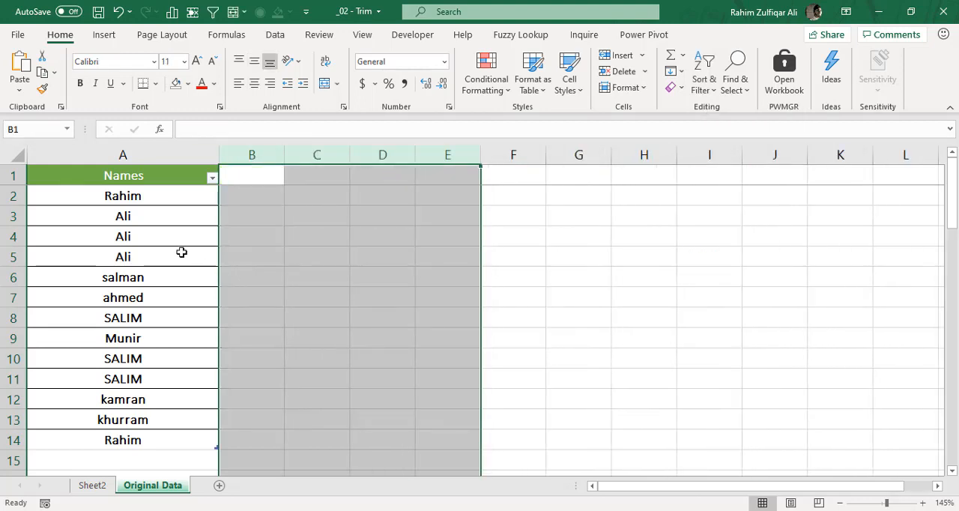
click(181, 253)
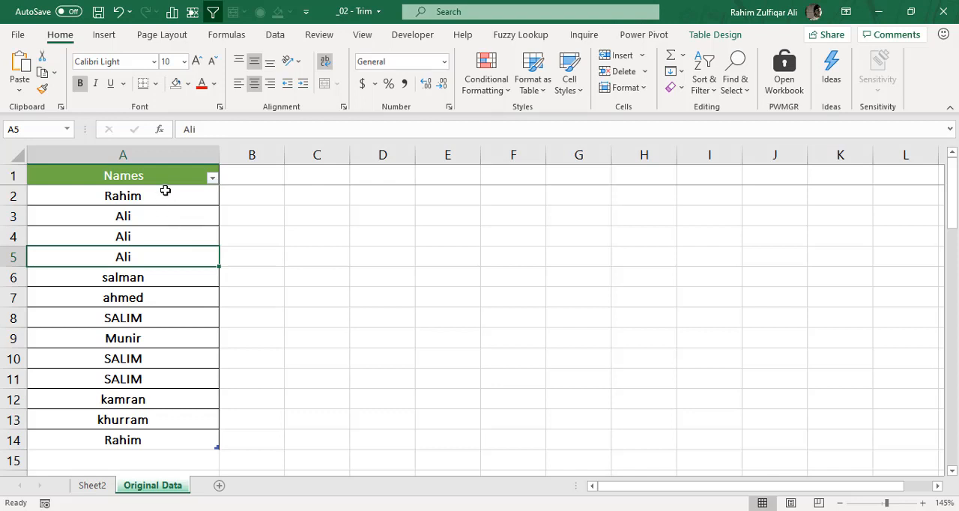
- Create a Power Query query from the Names table in A1:A14 of the Original Data sheet
drag(164, 178, 163, 440)
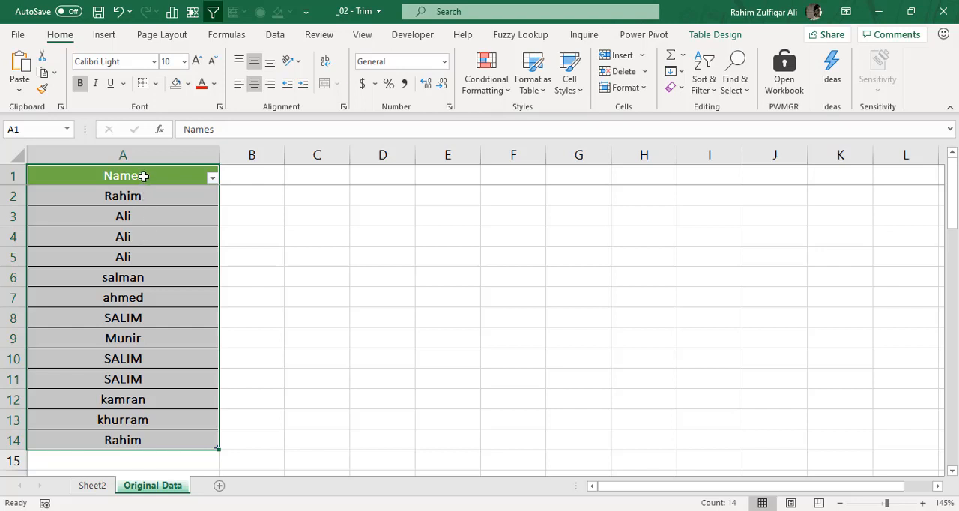
drag(137, 173, 148, 438)
click(104, 34)
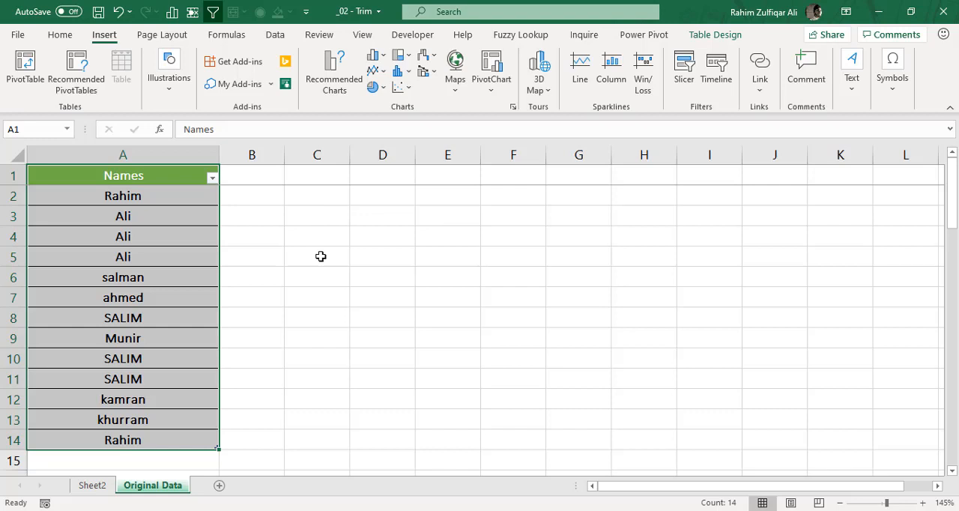
click(152, 256)
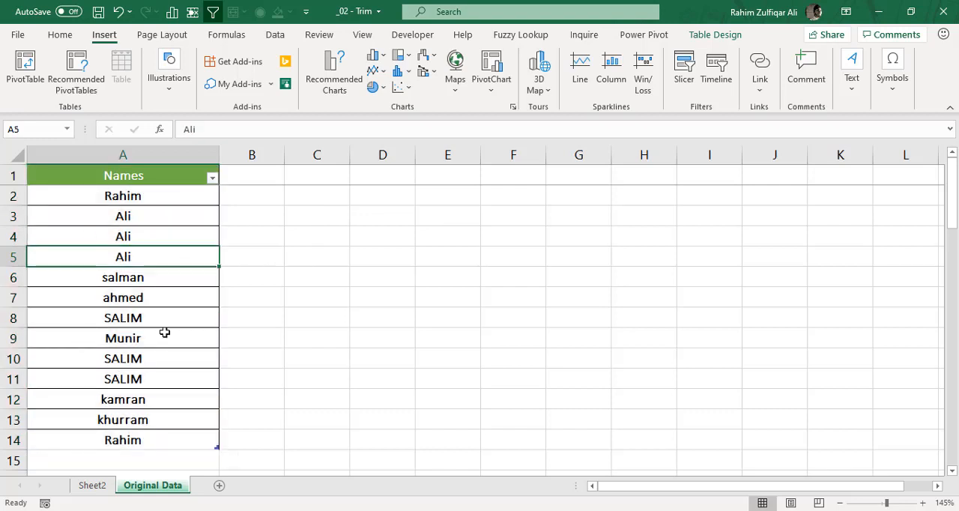
click(275, 35)
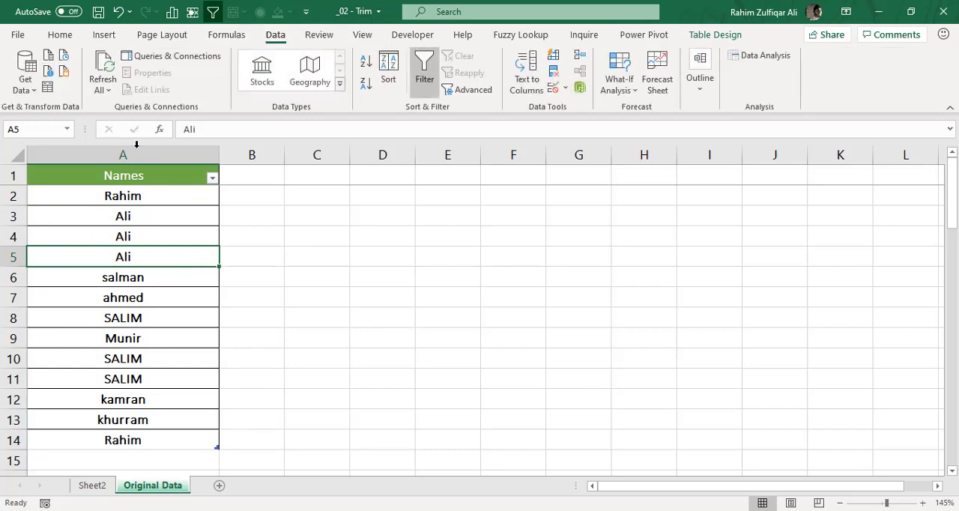
click(50, 89)
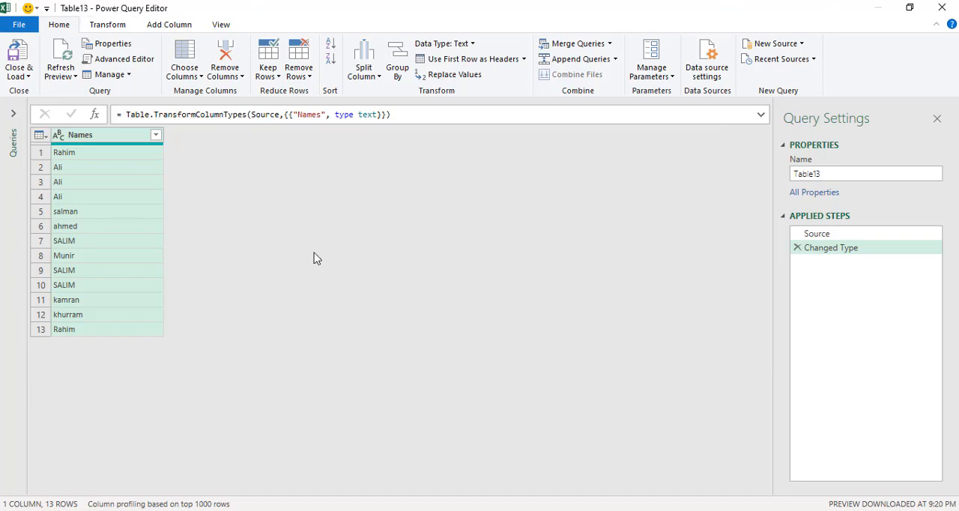
- Examine the query list and the Advanced Editor code of the Table13 query without changing anything
click(109, 27)
click(159, 27)
click(67, 26)
click(14, 113)
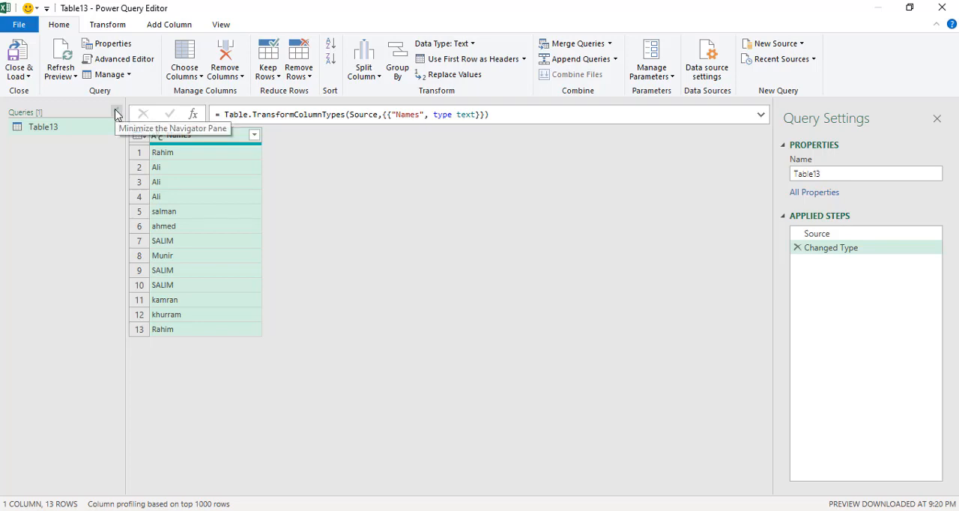
click(116, 113)
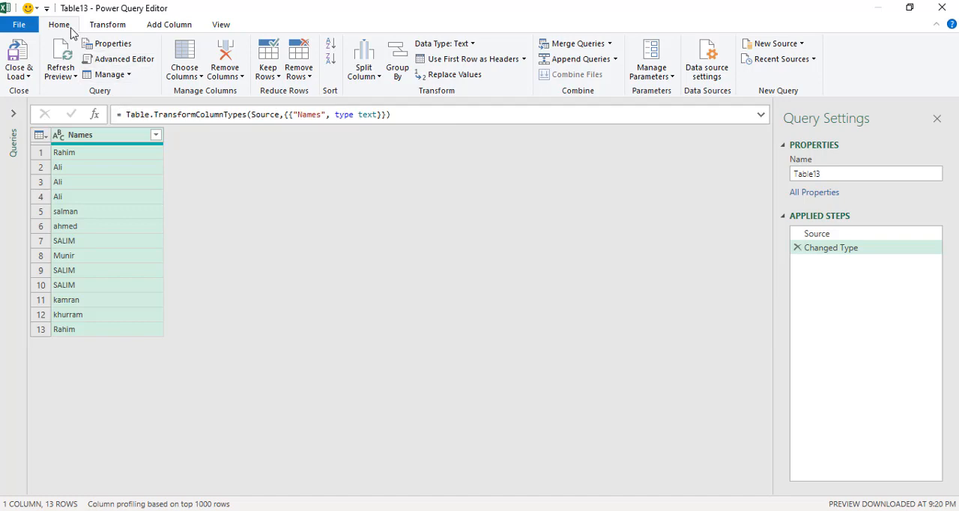
click(113, 59)
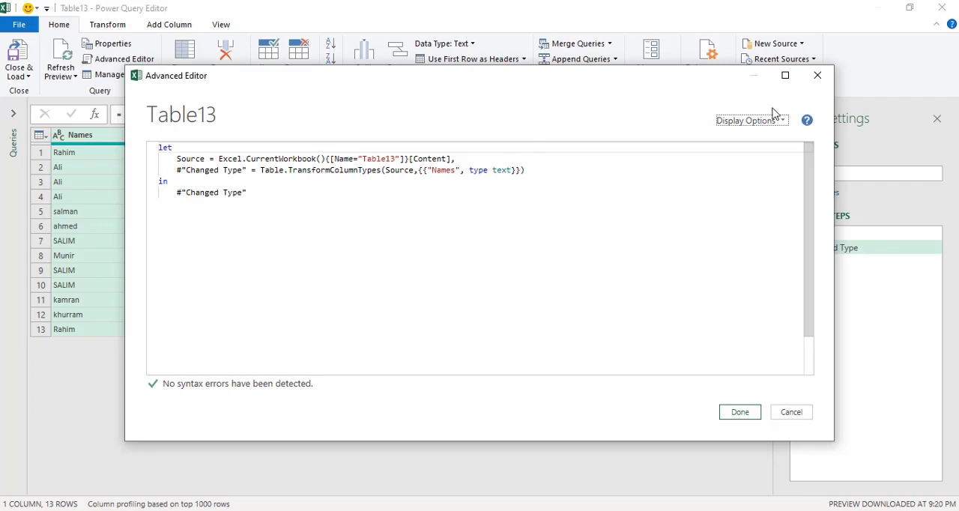
click(818, 76)
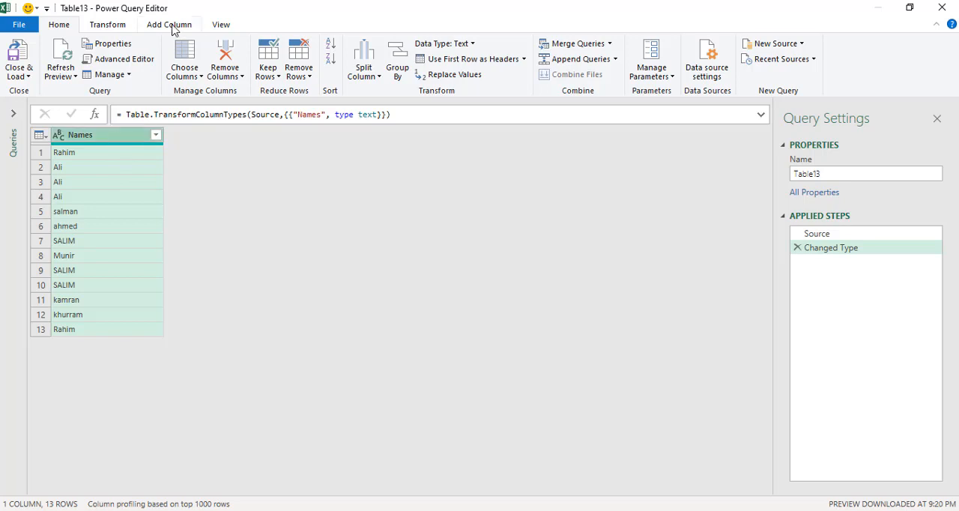
- Apply the Trim and UPPERCASE text formats to the Names column of the query
click(121, 30)
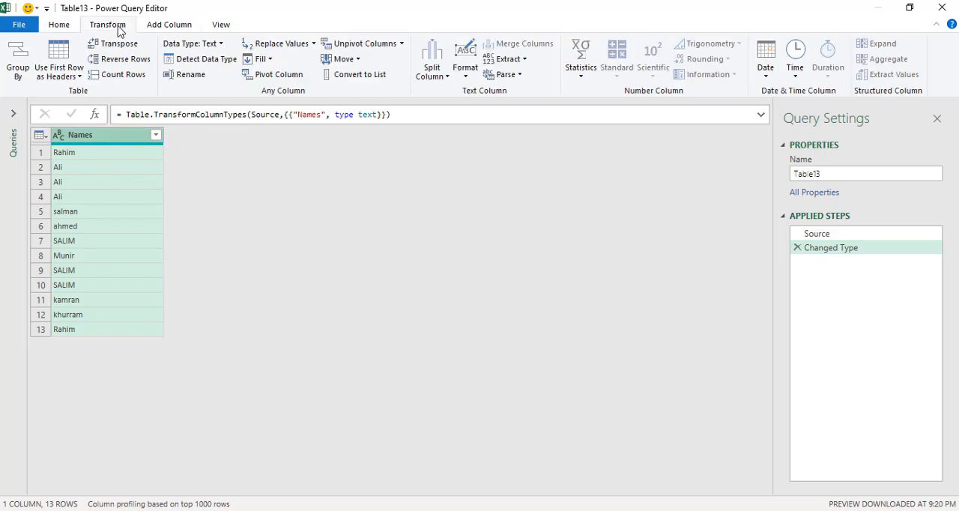
click(465, 77)
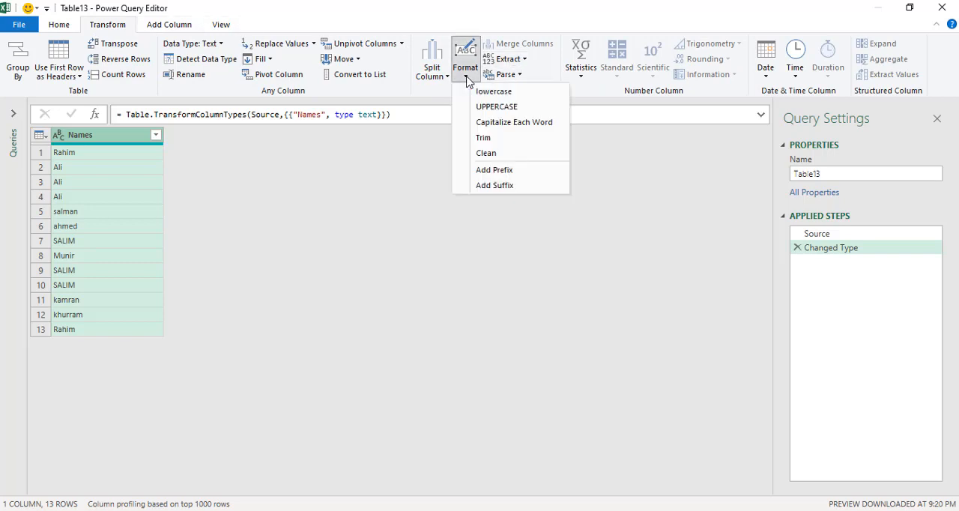
click(501, 143)
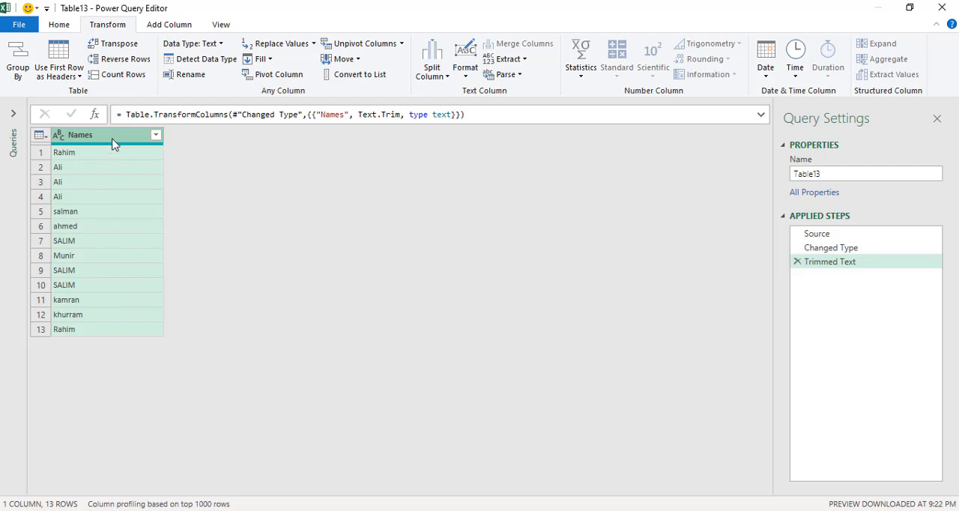
click(466, 78)
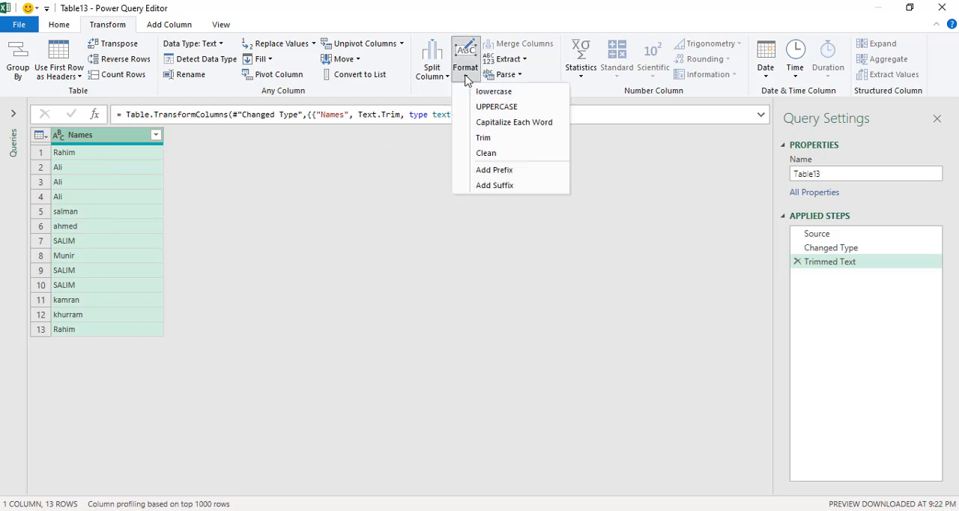
click(481, 109)
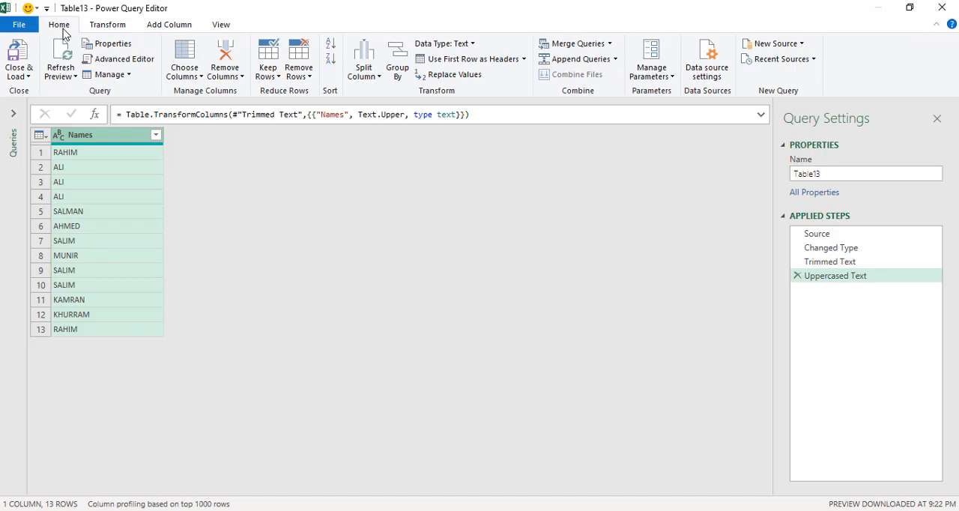
- Close and load the query so the cleaned names land in a table on a new worksheet
click(27, 76)
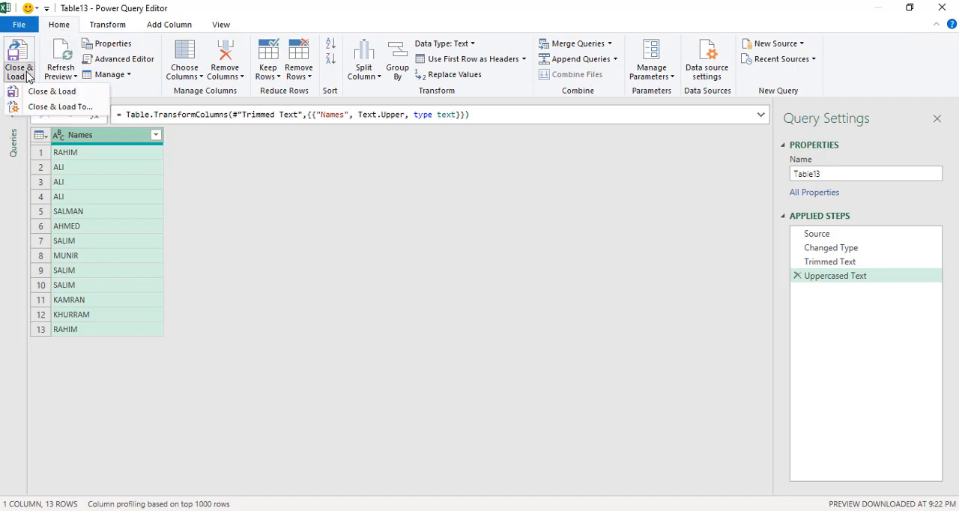
click(41, 92)
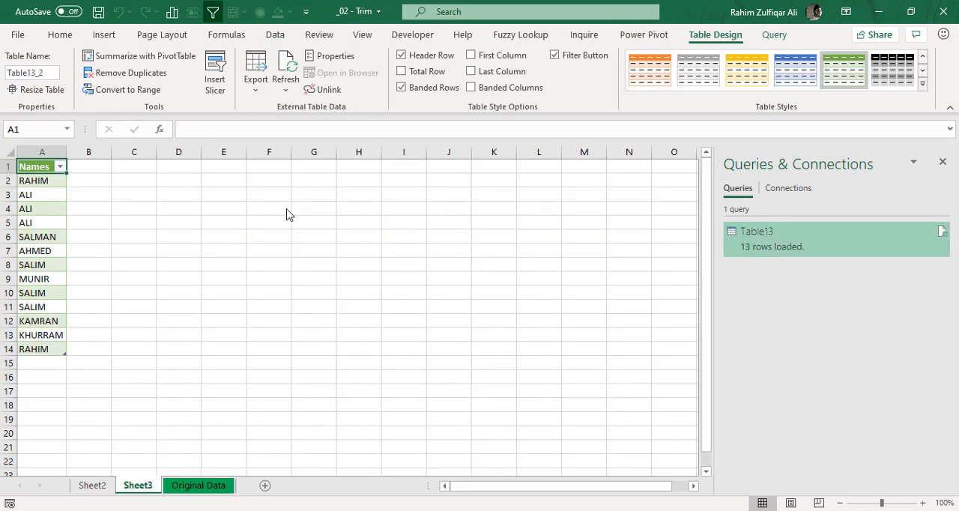
drag(43, 182, 44, 347)
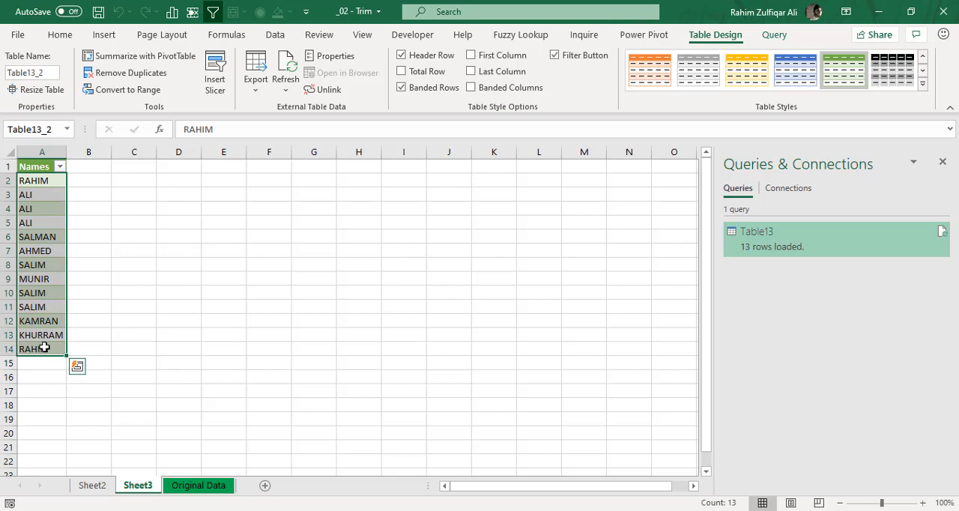
- Build a PivotTable from the cleaned table on a new sheet, with Names as rows and Count of Names as values
click(46, 283)
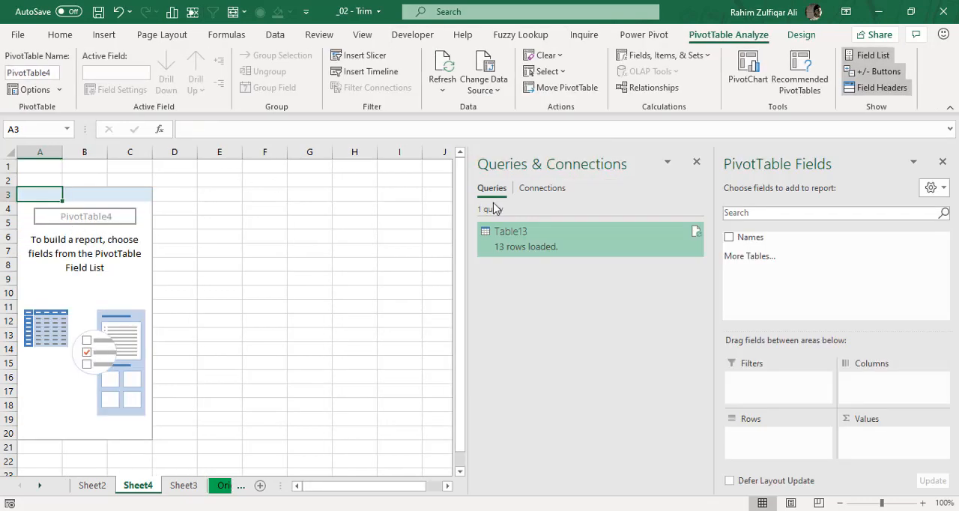
drag(777, 241, 779, 438)
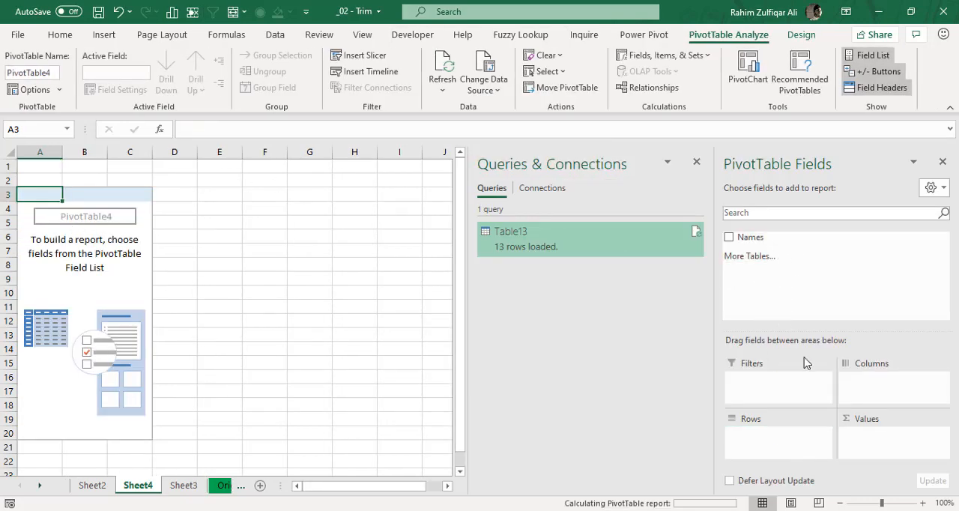
drag(757, 240, 904, 436)
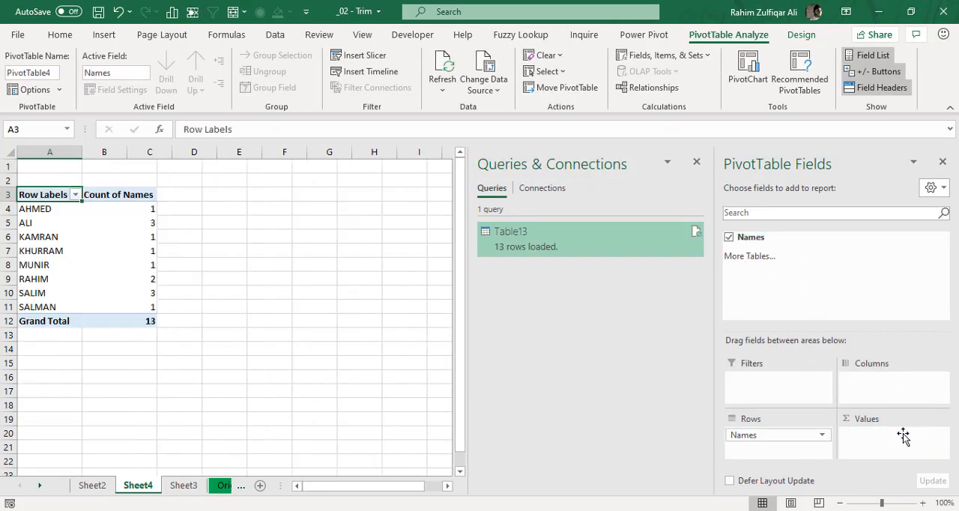
- Check the count in row 5 of the new PivotTable and review the row labels in A4:A11
click(60, 222)
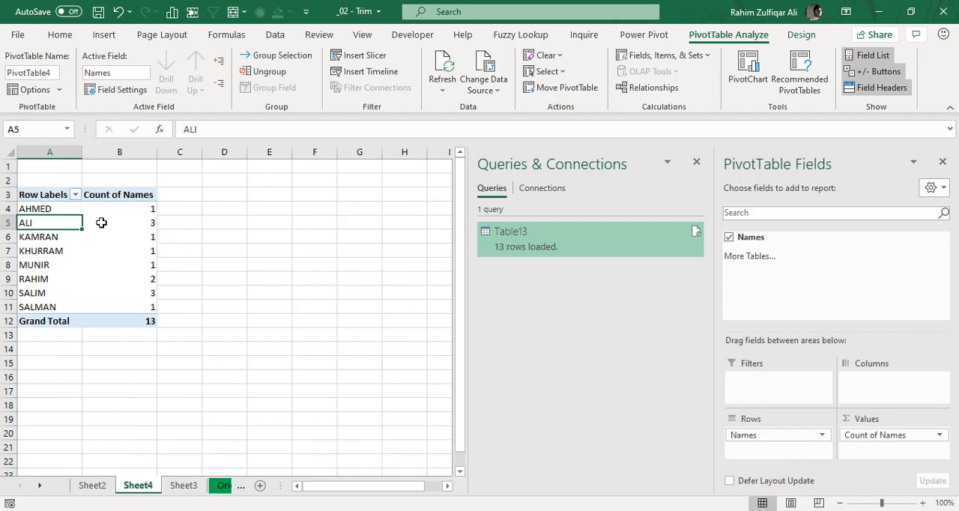
click(117, 223)
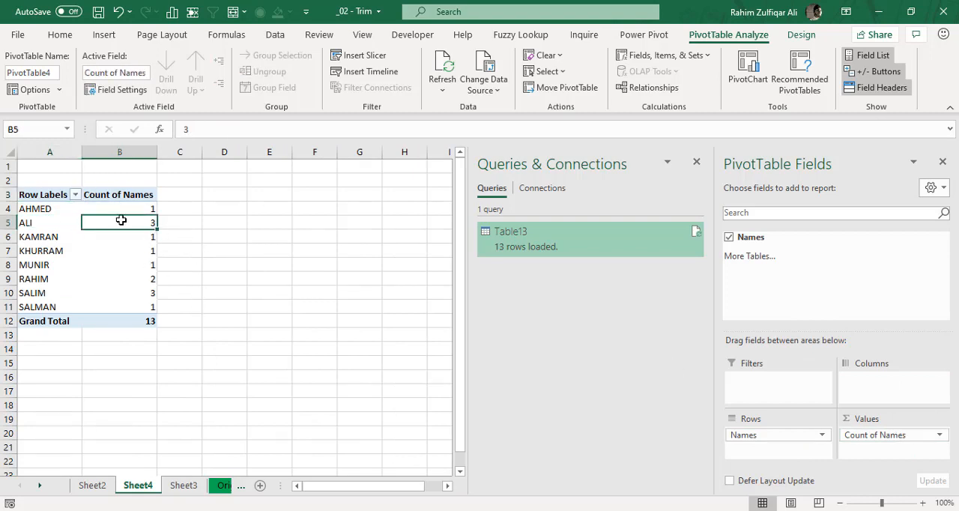
mouse_move(132, 219)
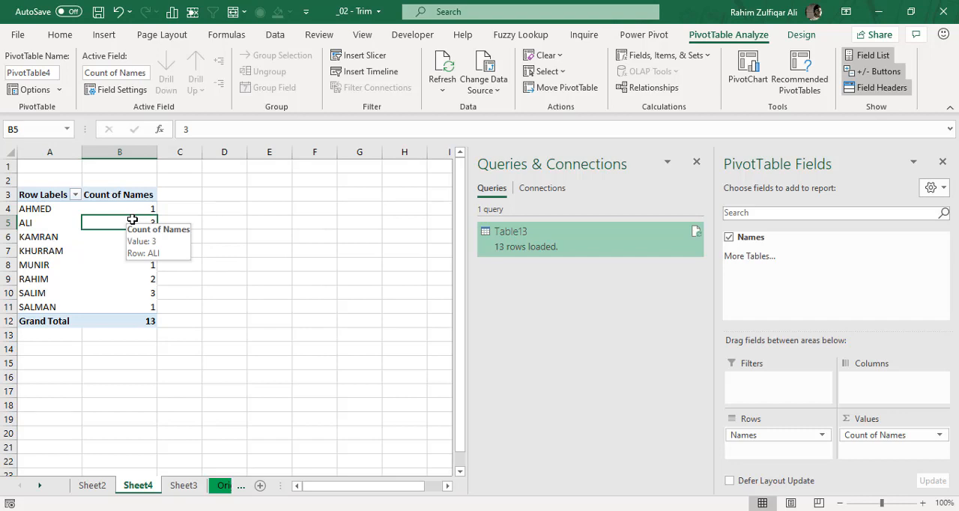
drag(51, 212, 47, 306)
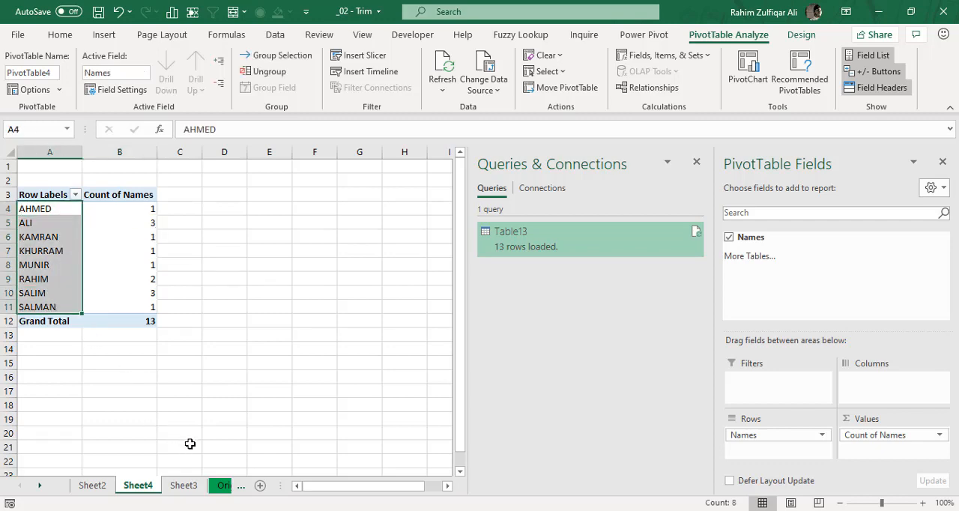
- Add the same lowercase first name in A15 and A16 below the Original Data table, with trailing spaces after the first entry
click(221, 486)
scroll(182, 330, down, 2)
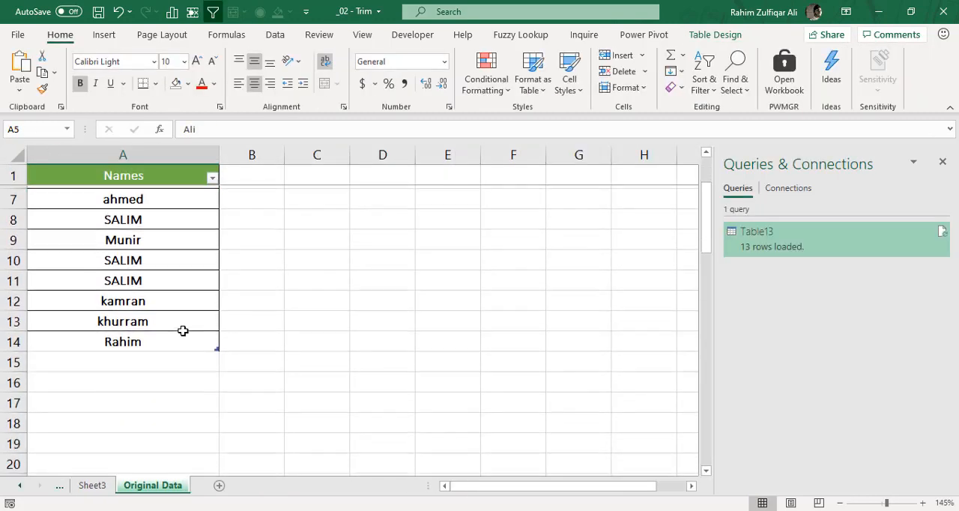
click(147, 342)
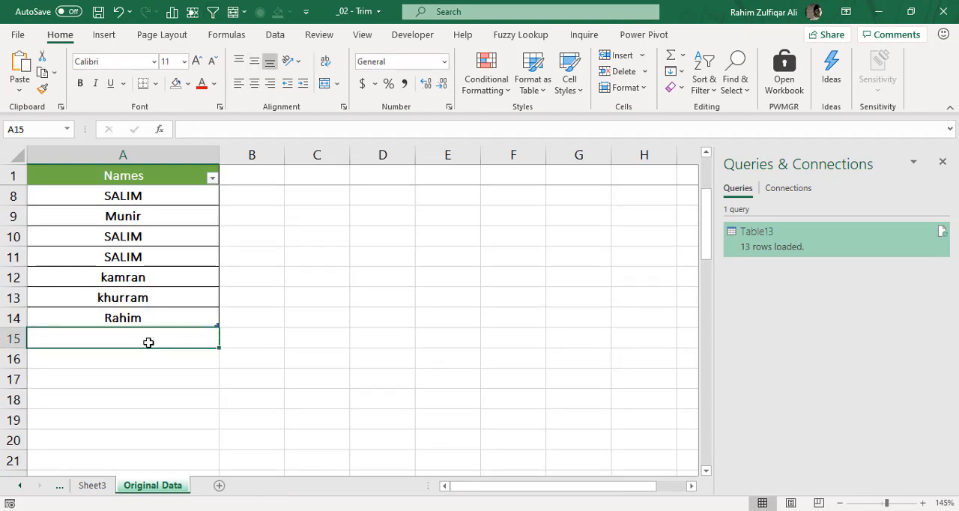
text(ahmed)
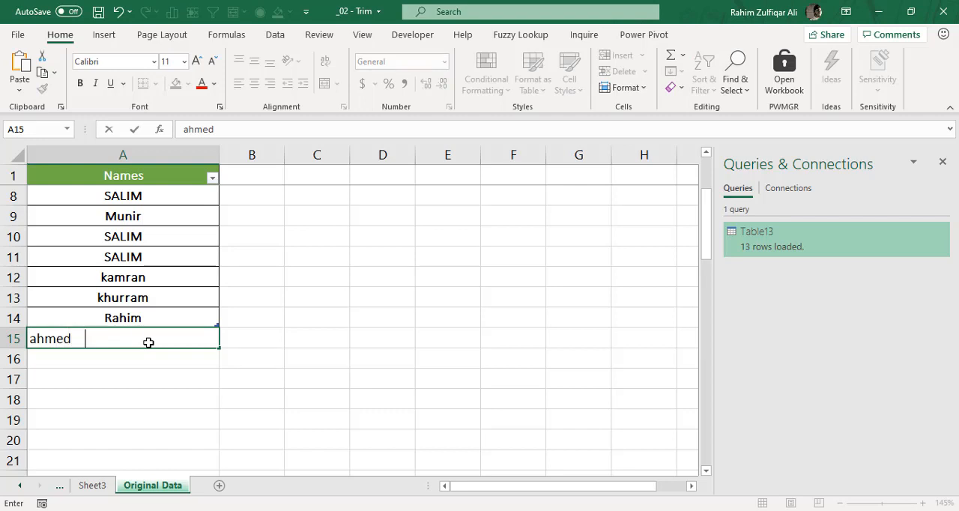
key(Return)
text(ahmed)
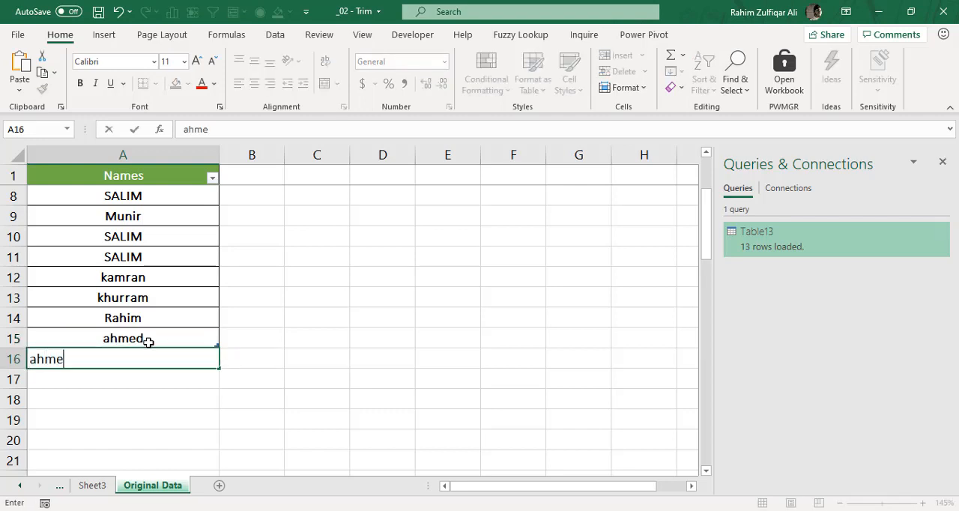
key(Return)
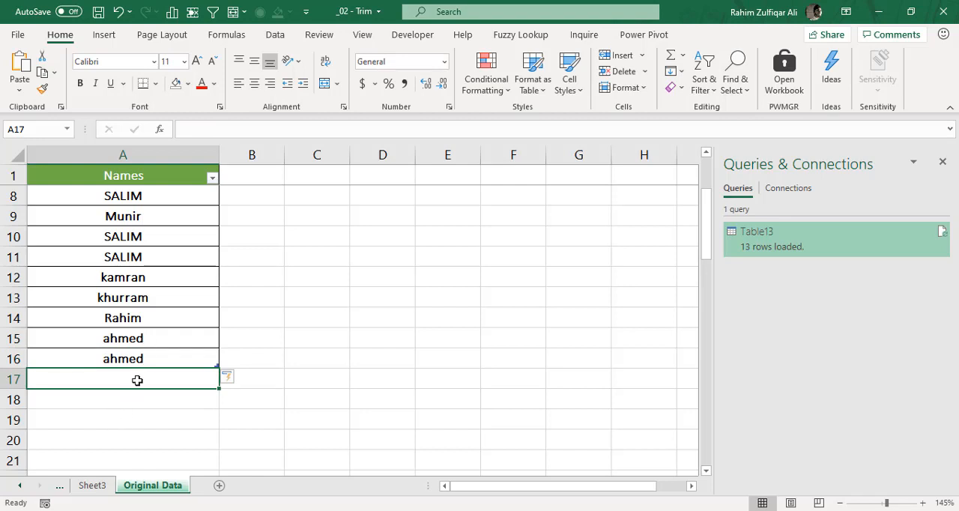
click(141, 361)
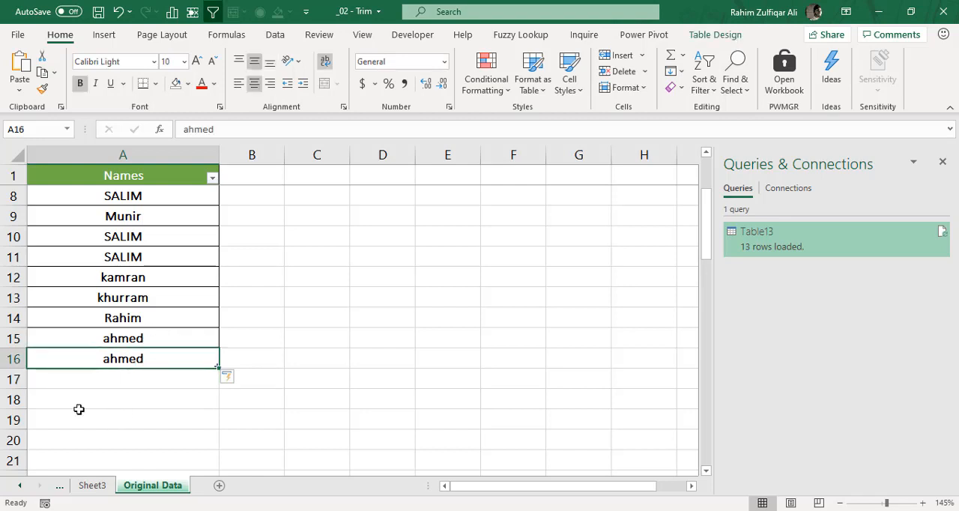
- Refresh all data from the cleaned Names table on Sheet3 and check its newly loaded rows
click(20, 485)
click(19, 485)
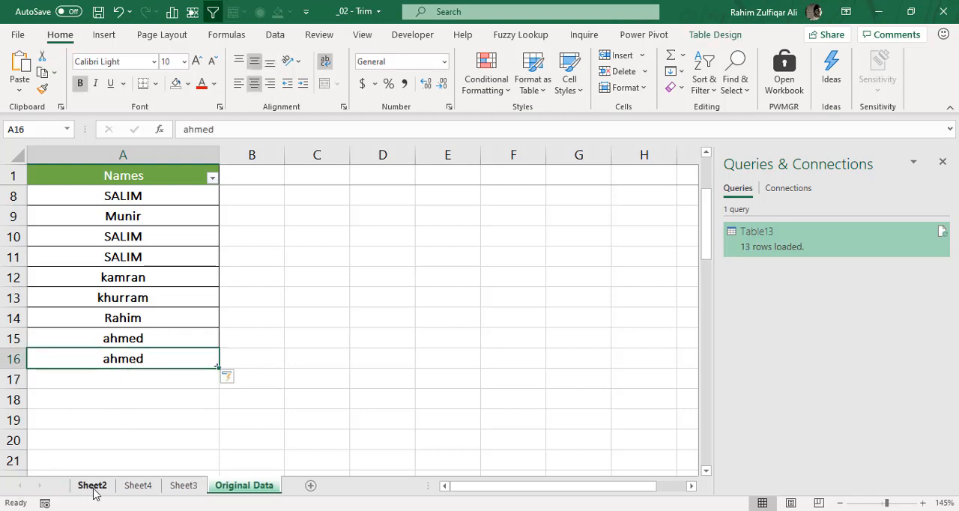
click(101, 488)
click(135, 489)
click(182, 488)
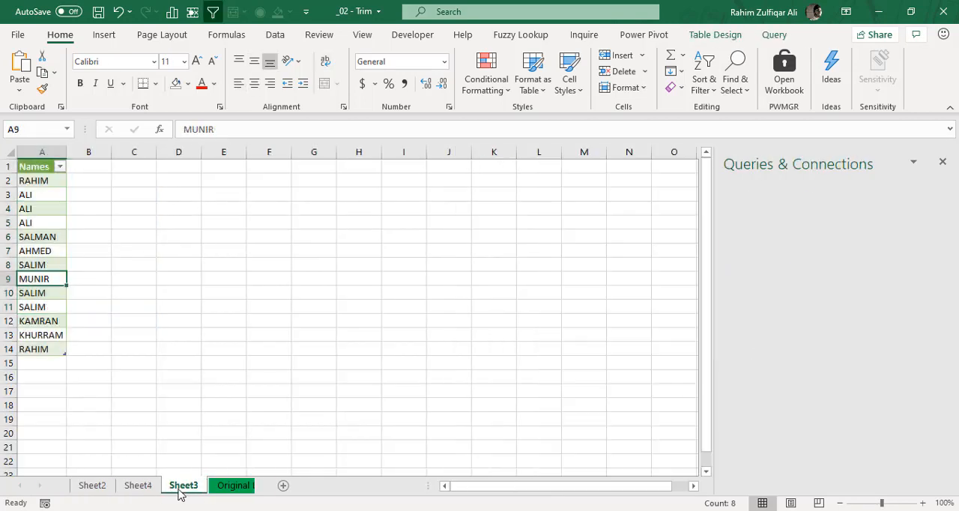
drag(52, 193, 51, 349)
click(52, 281)
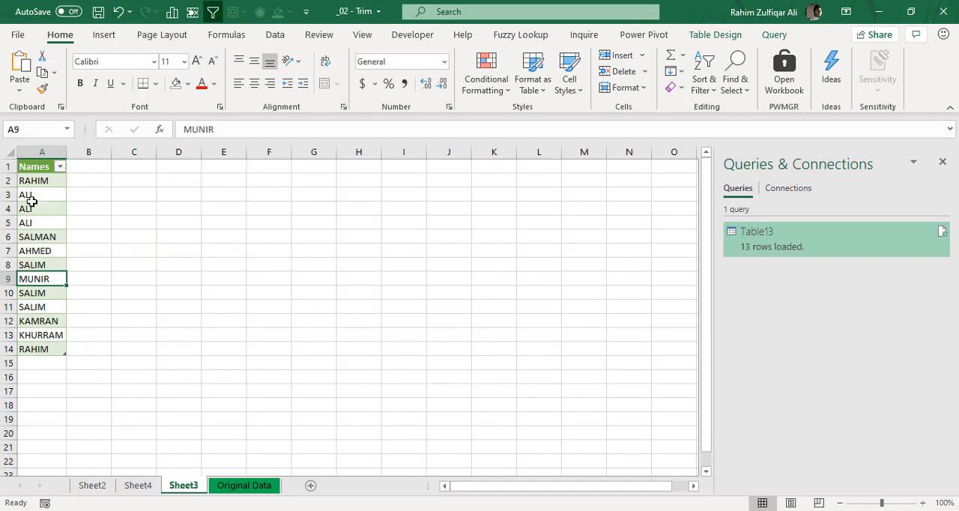
click(288, 39)
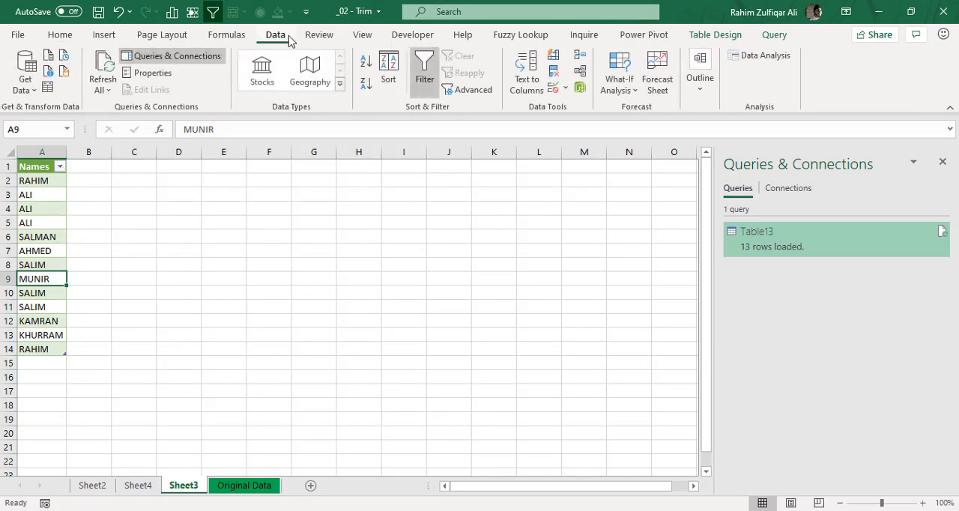
click(102, 69)
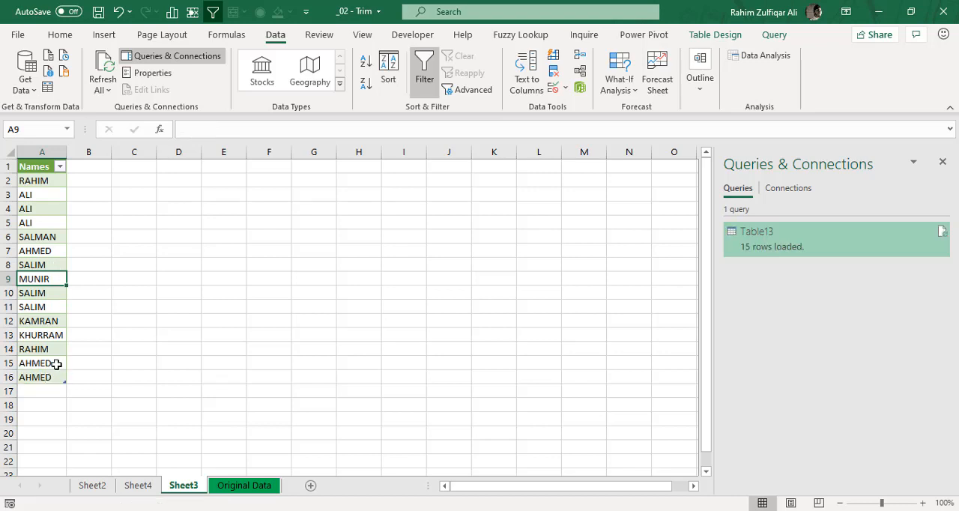
drag(52, 364, 48, 379)
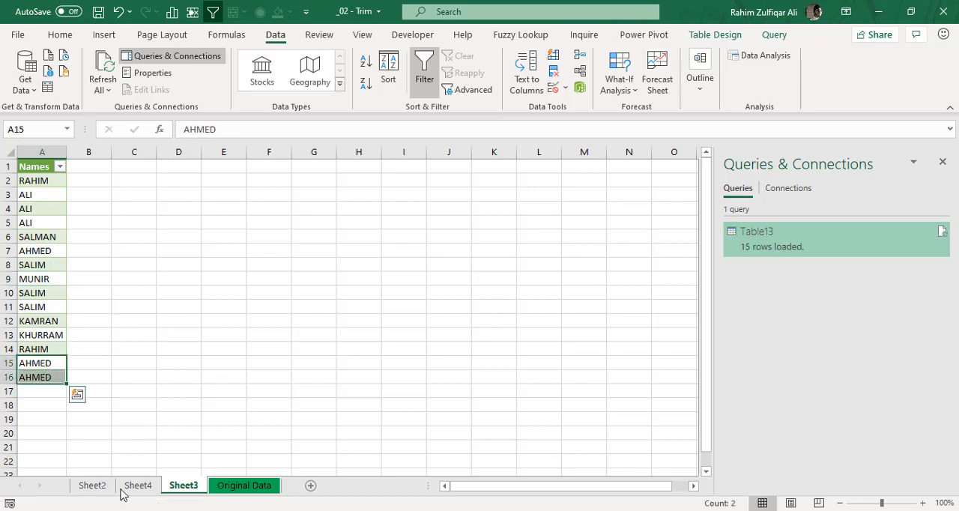
drag(54, 210, 53, 332)
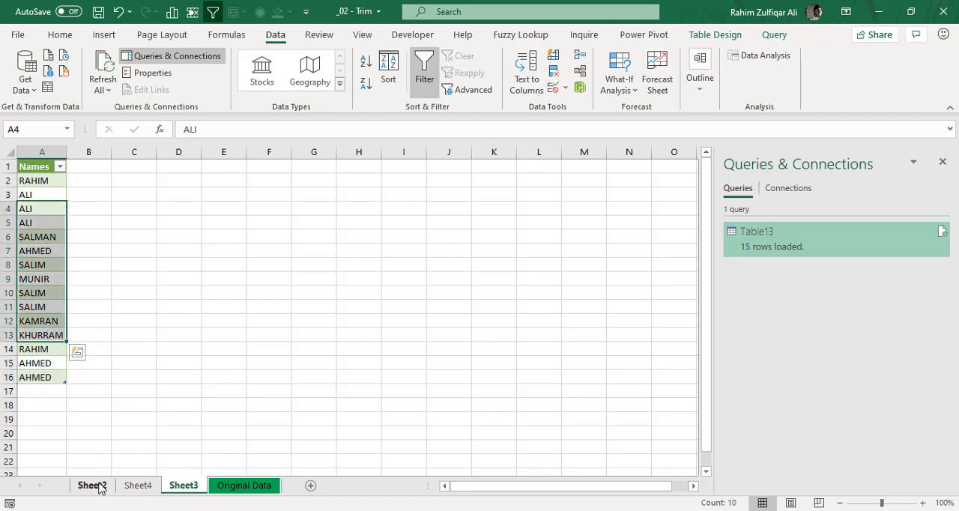
- Refresh the PivotTable on Sheet4 so it includes the added names
click(93, 486)
click(137, 485)
click(138, 235)
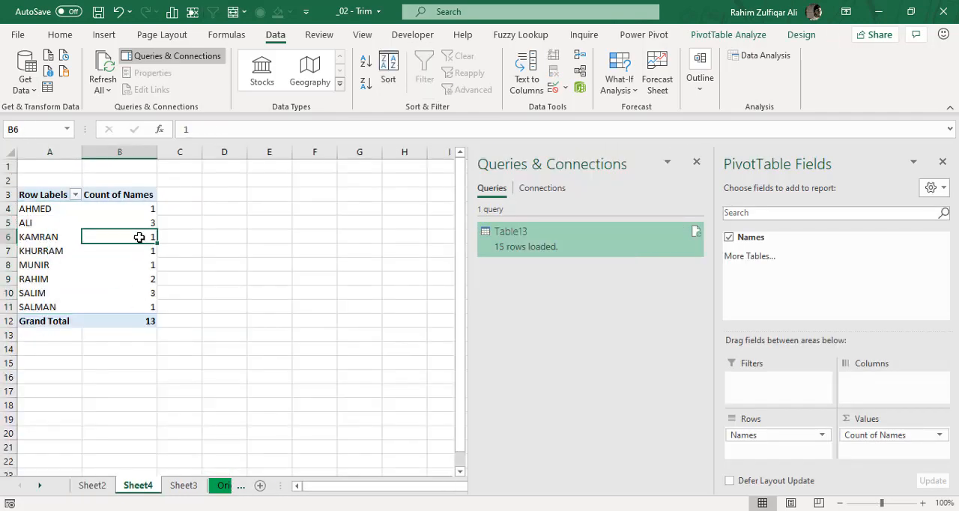
right_click(138, 234)
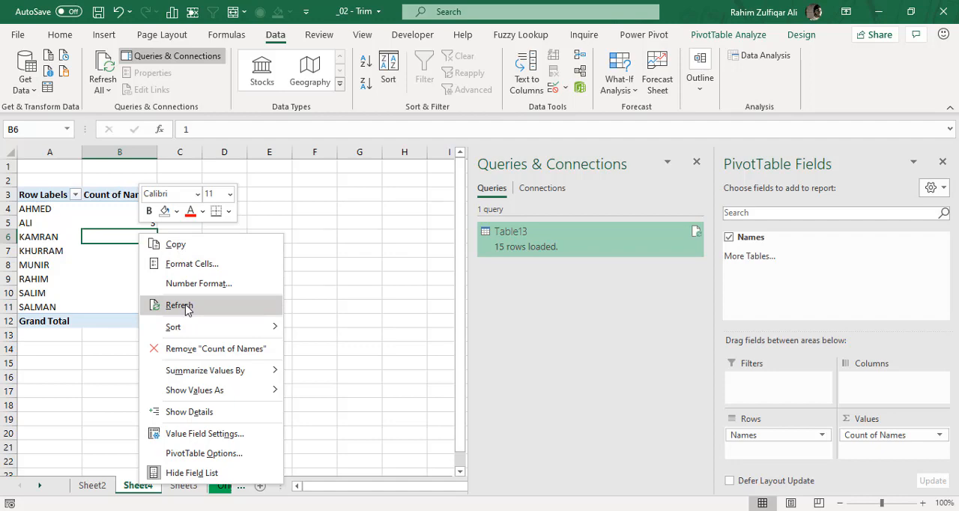
click(180, 305)
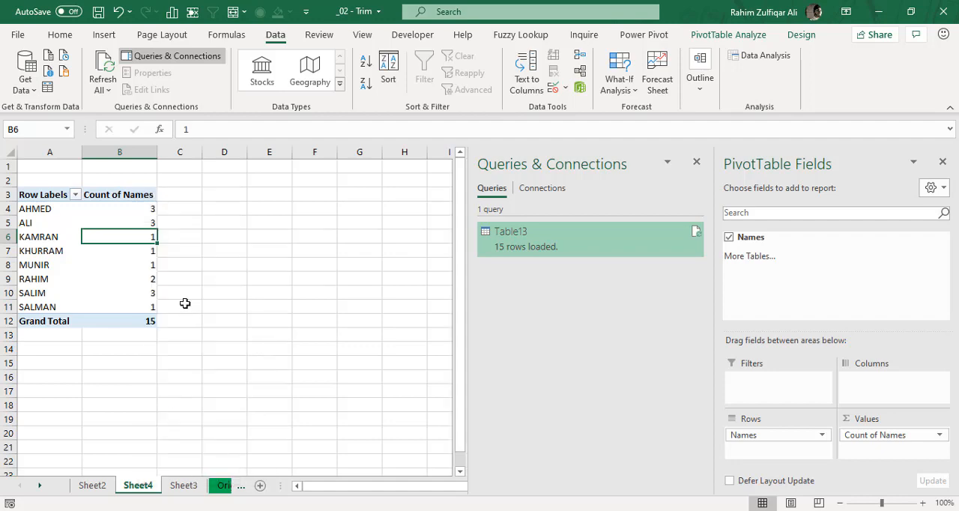
- Check the refreshed PivotTable counts in B4 and B5 and compare them with the names on the Original Data sheet
click(71, 210)
click(97, 209)
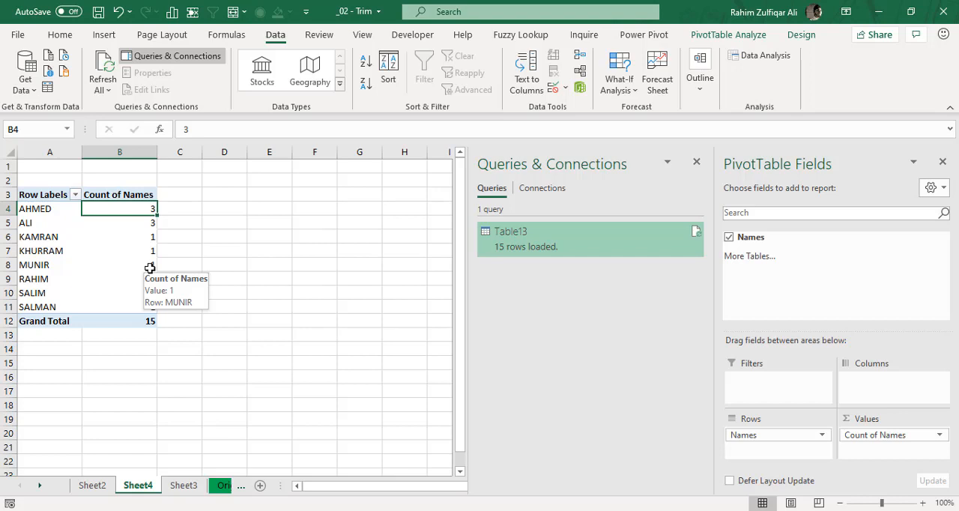
click(135, 225)
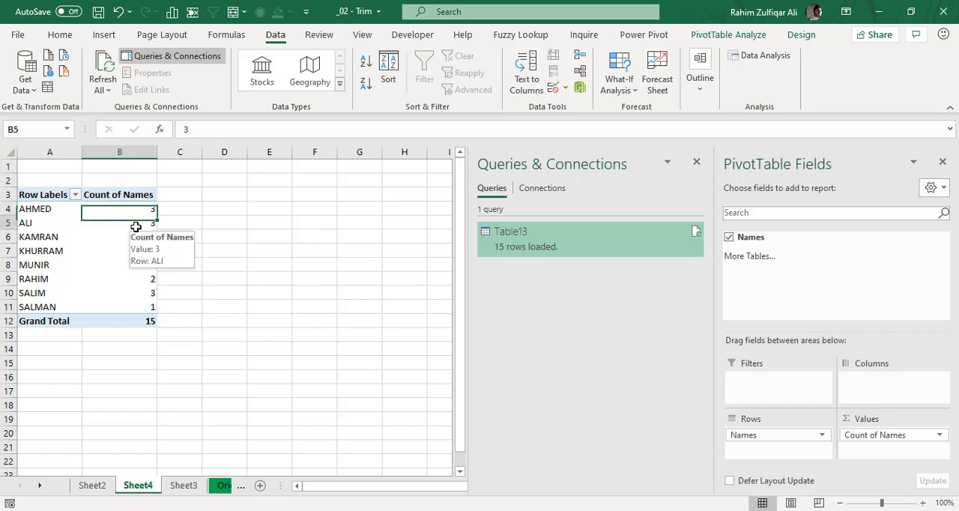
click(41, 485)
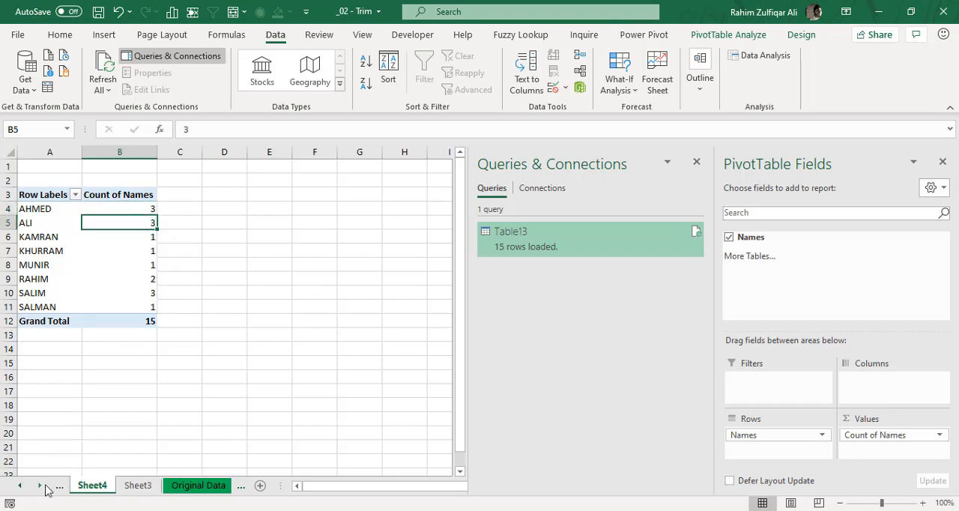
click(169, 486)
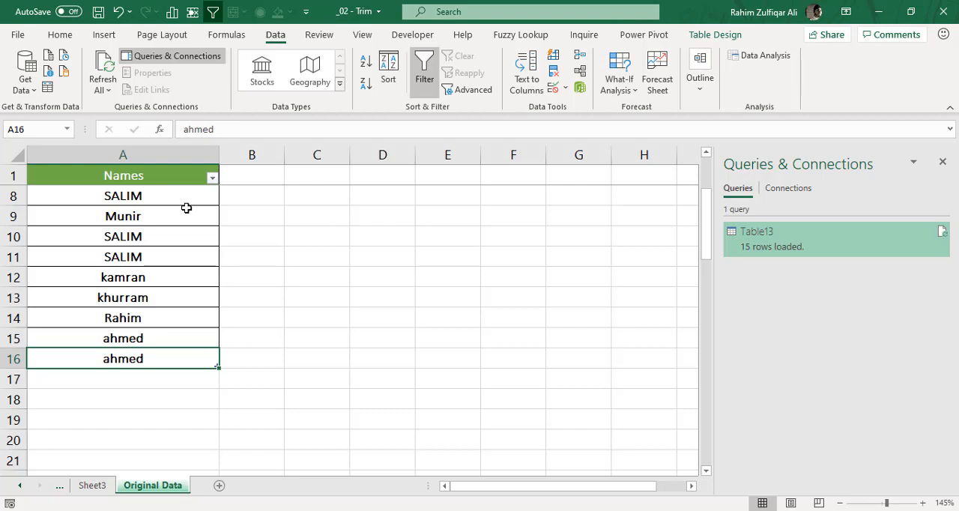
click(21, 486)
click(88, 486)
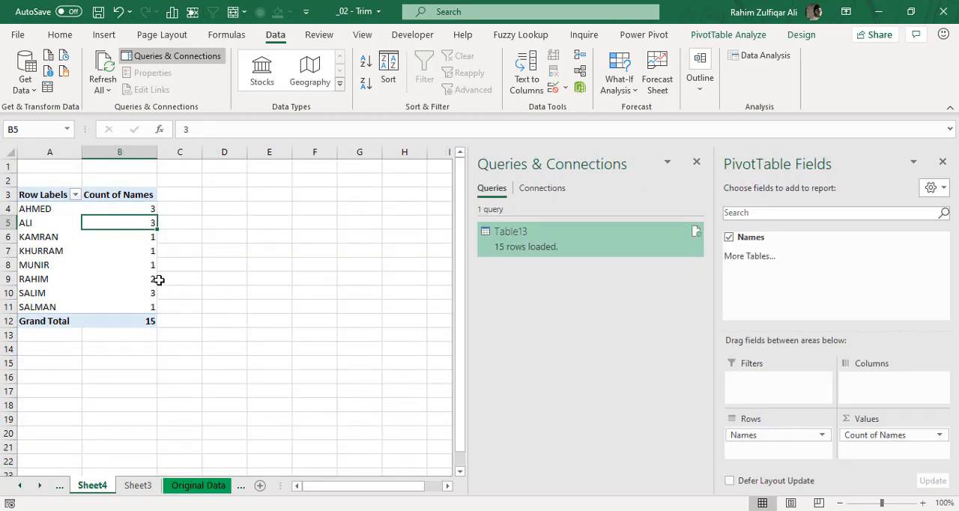